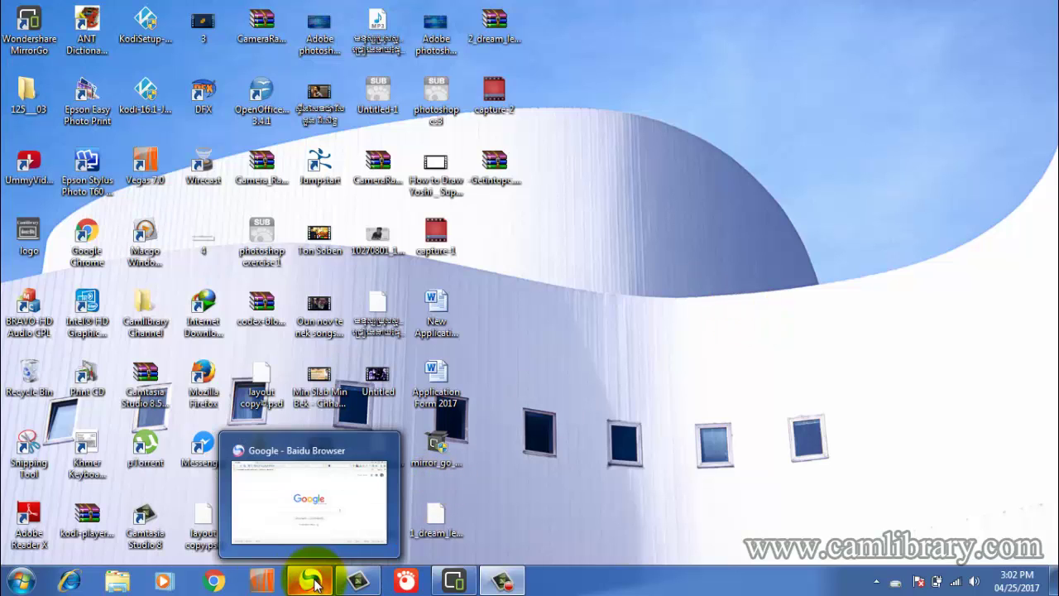
- Switch to Baidu Browser, dismiss the Windows color scheme prompt, and go to play.mob.org
left_click(314, 582)
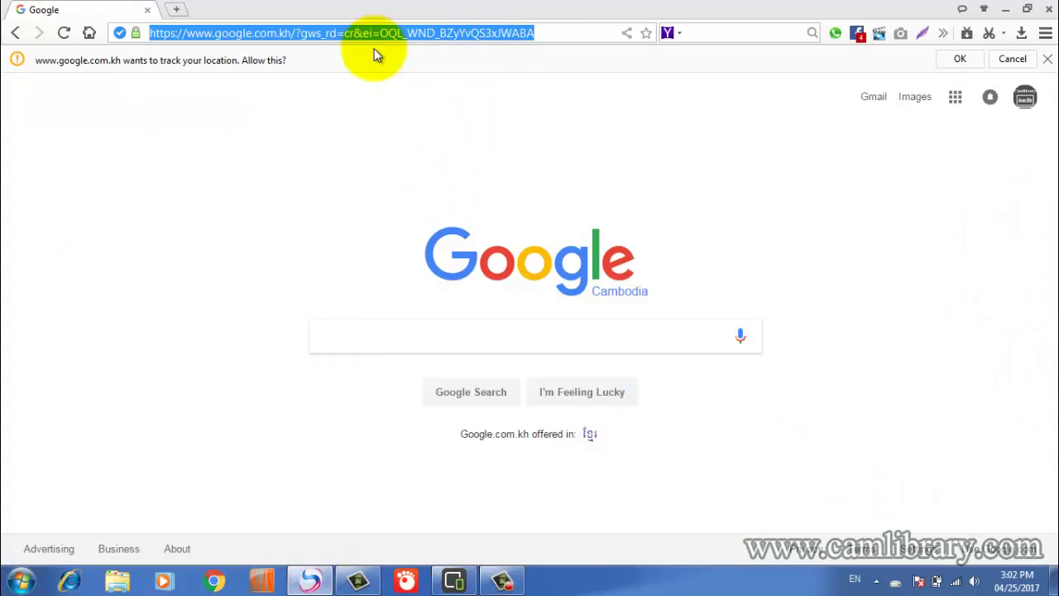
left_click(315, 34)
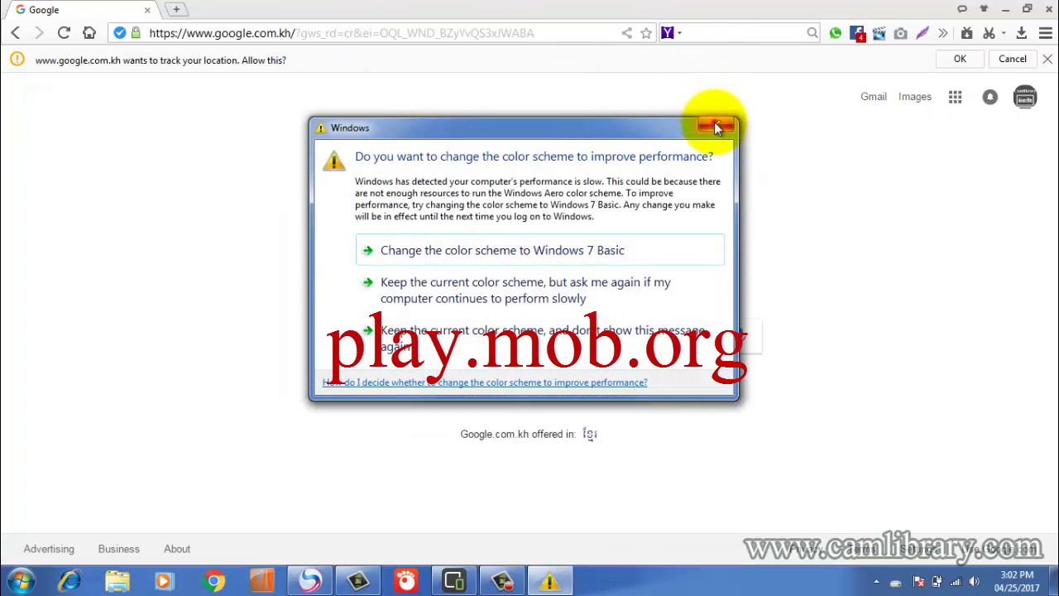
left_click(717, 125)
type("play")
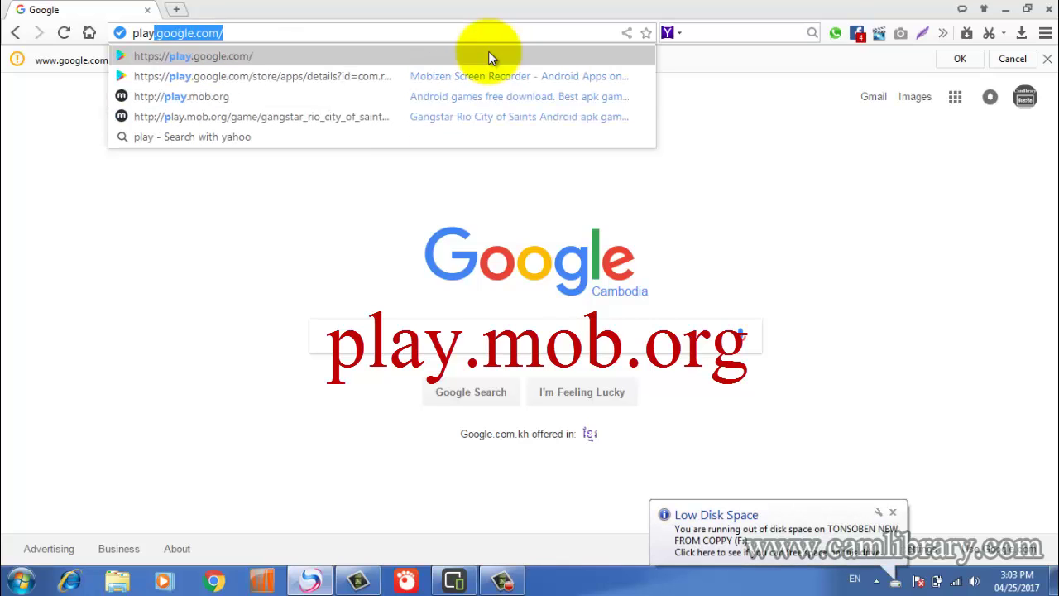
type(".mob.org/")
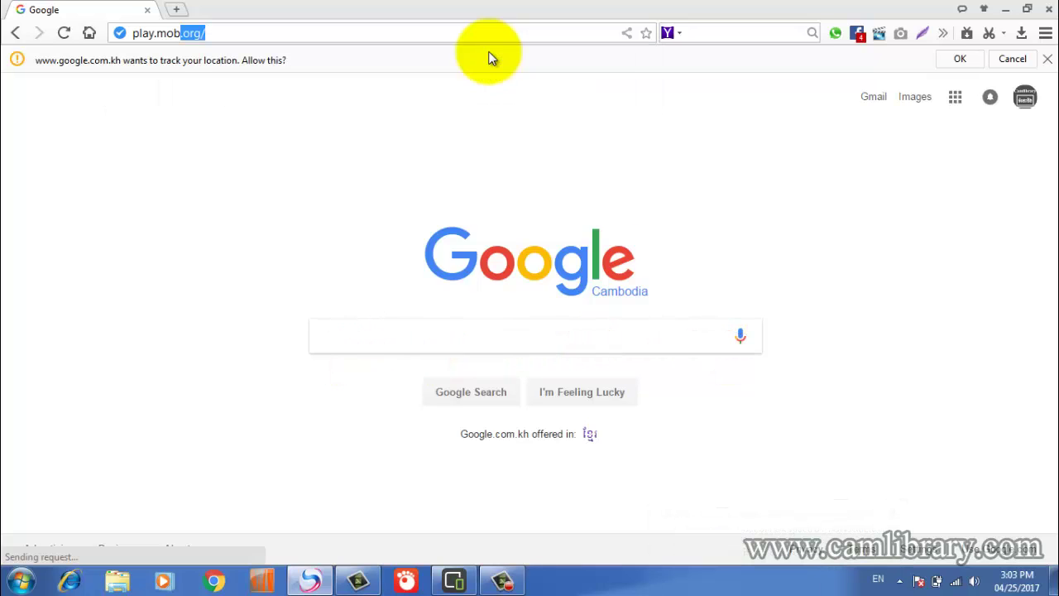
key("Return")
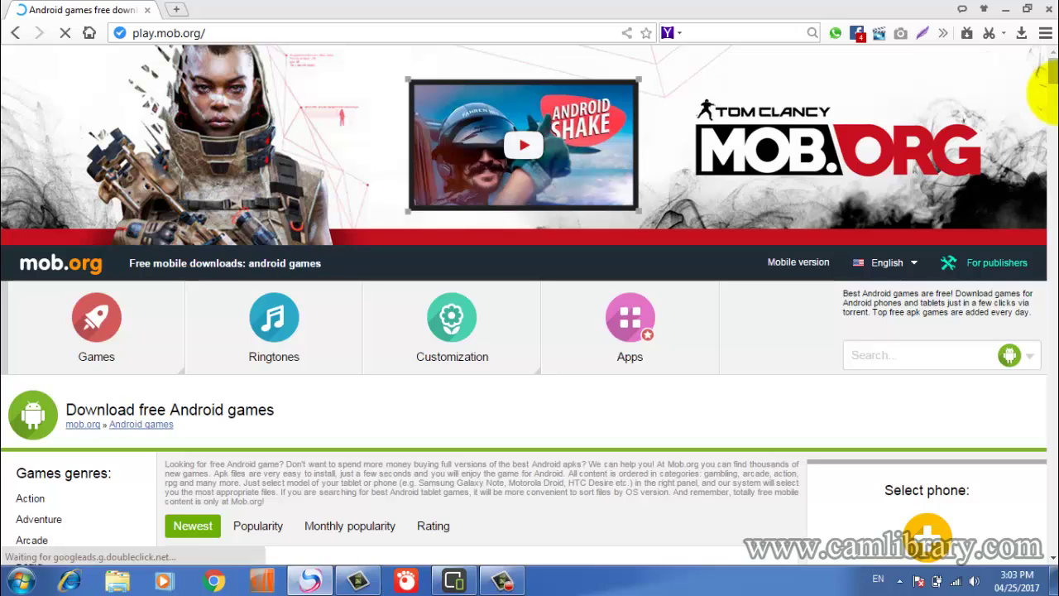
- Search the site's games for "dream" and open the Dream league: Soccer 2016 page
scroll(1052, 79, "down", 2)
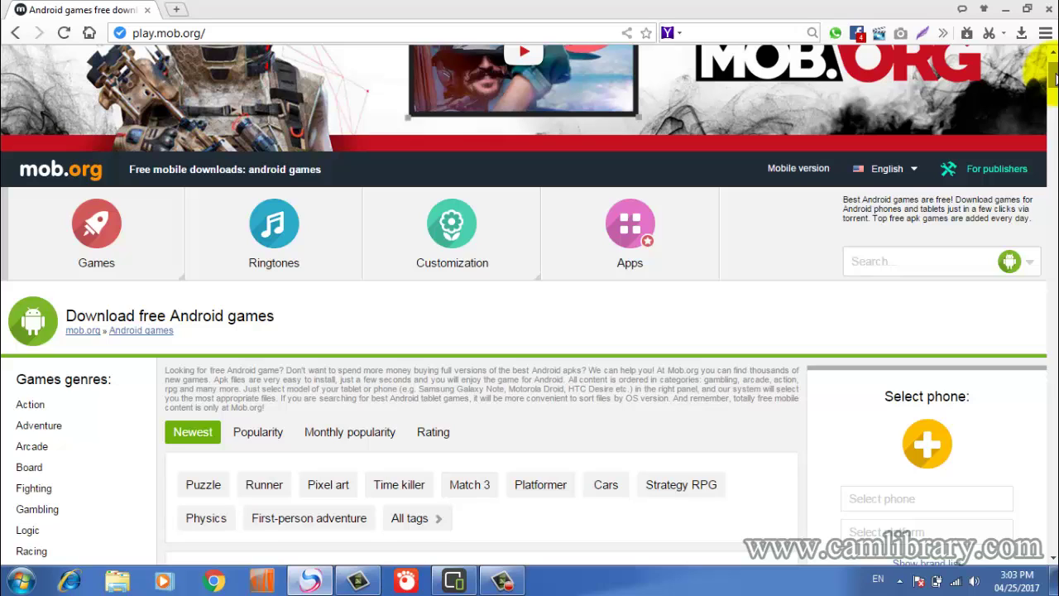
left_click(945, 269)
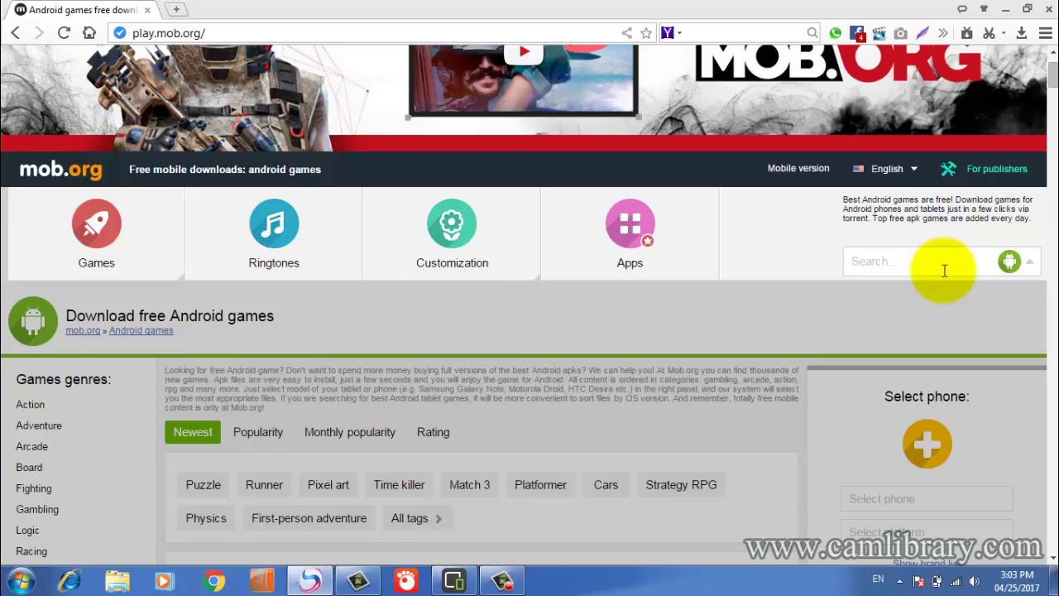
type("drea")
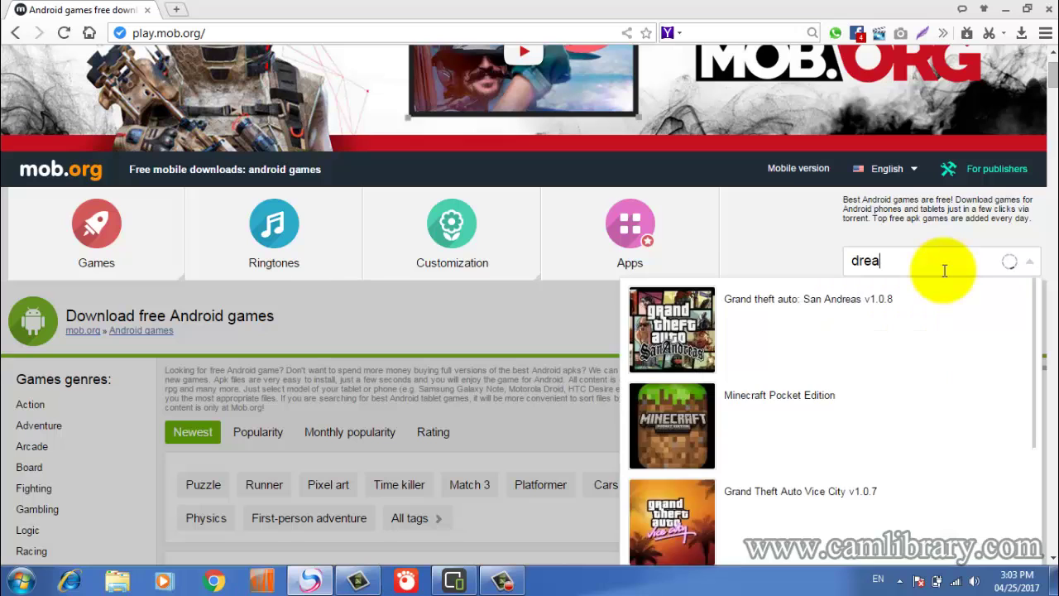
type("mle")
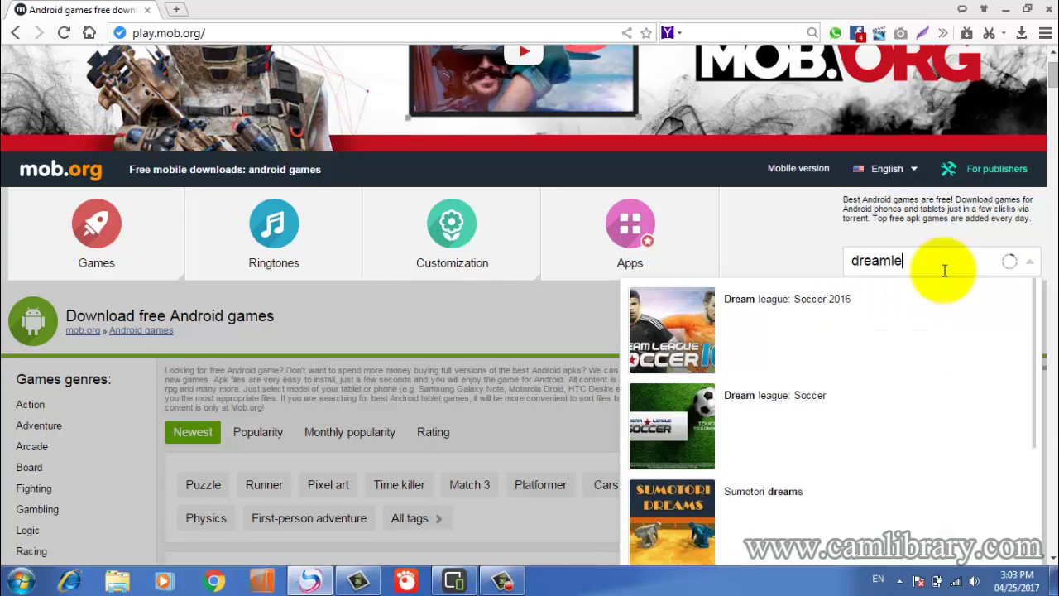
left_click(825, 301)
left_click(920, 262)
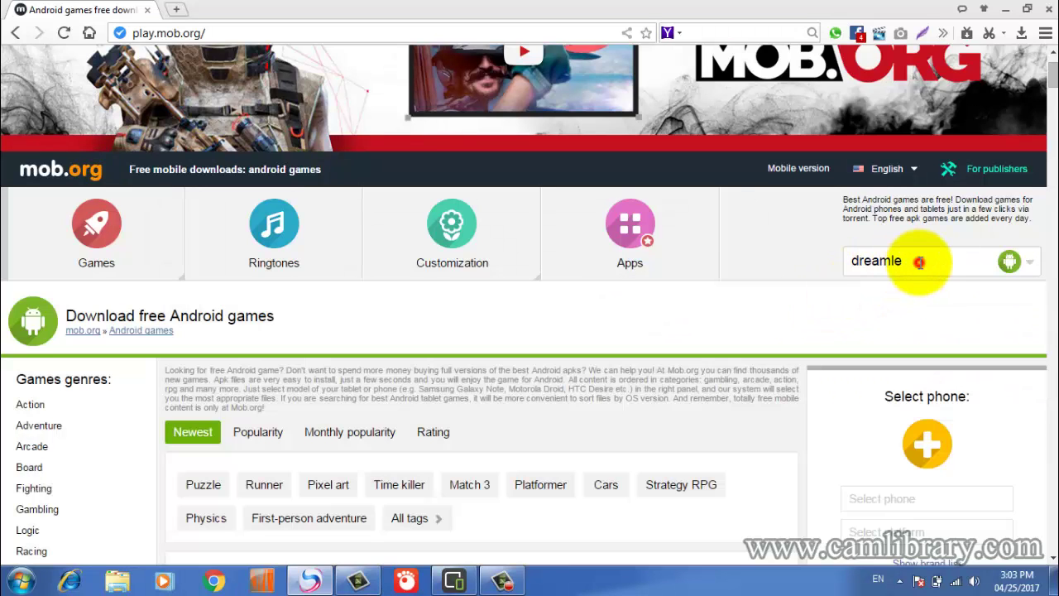
key("BackSpace")
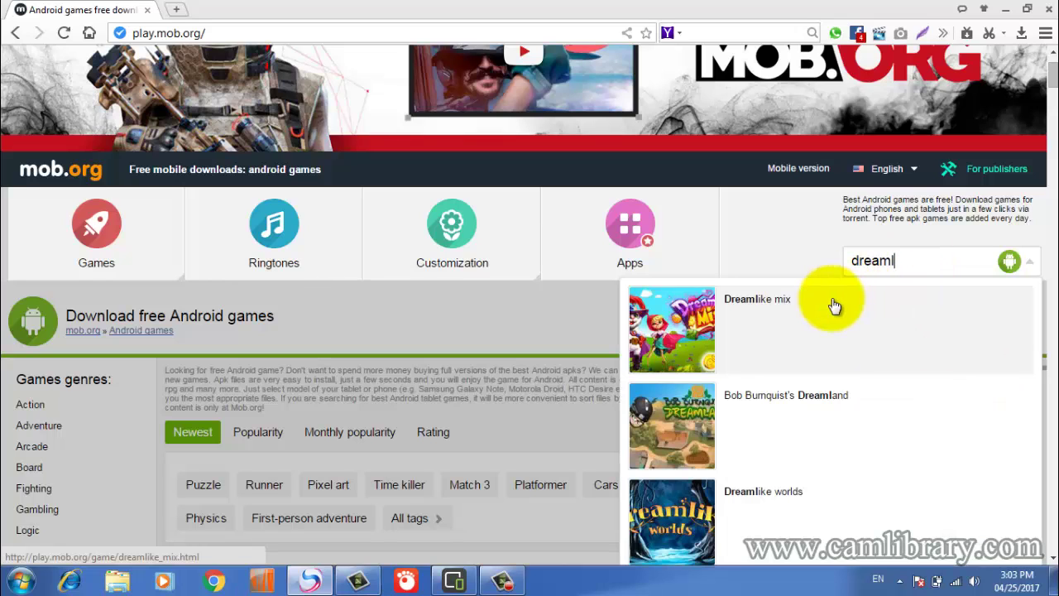
type("ea")
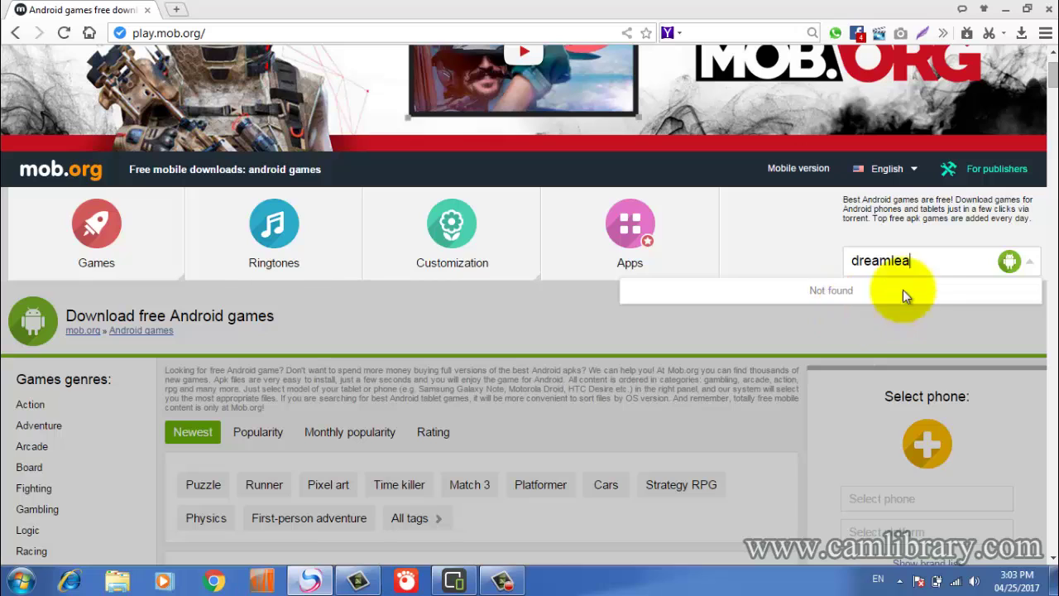
left_click(891, 260)
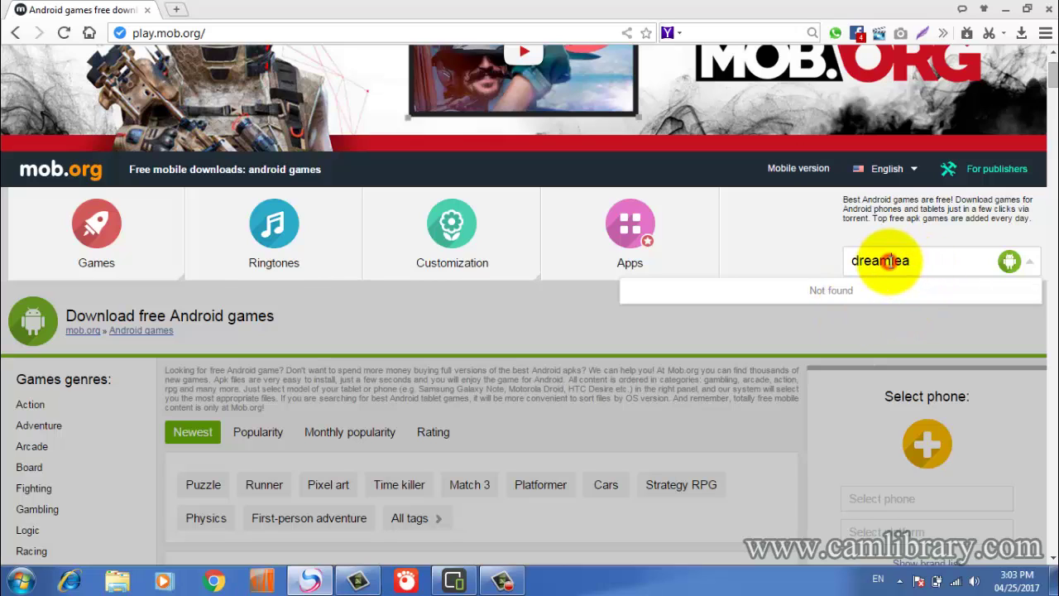
key("BackSpace")
key("Delete")
key("Delete")
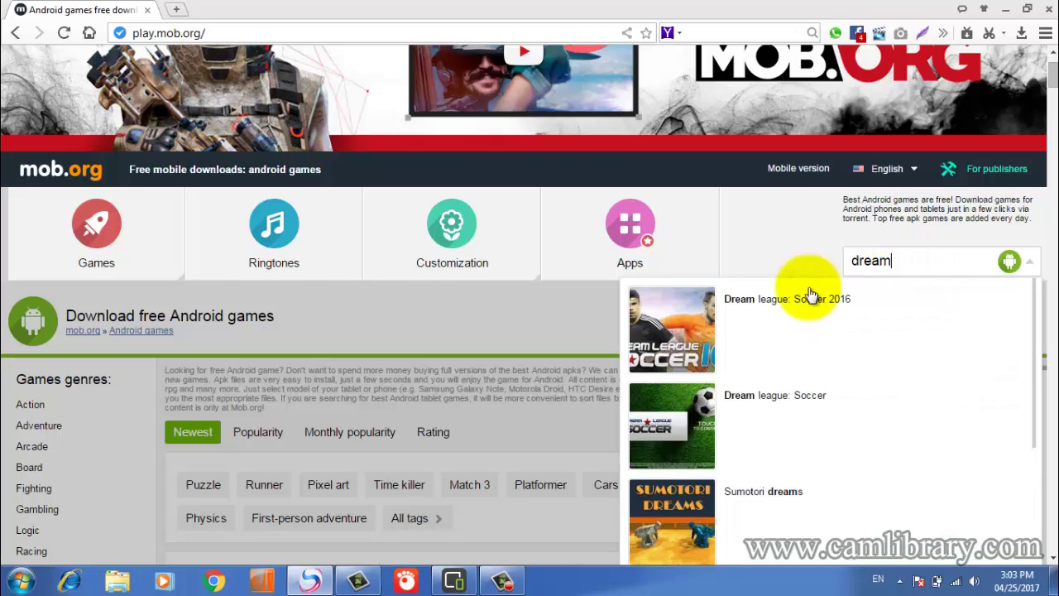
left_click(720, 312)
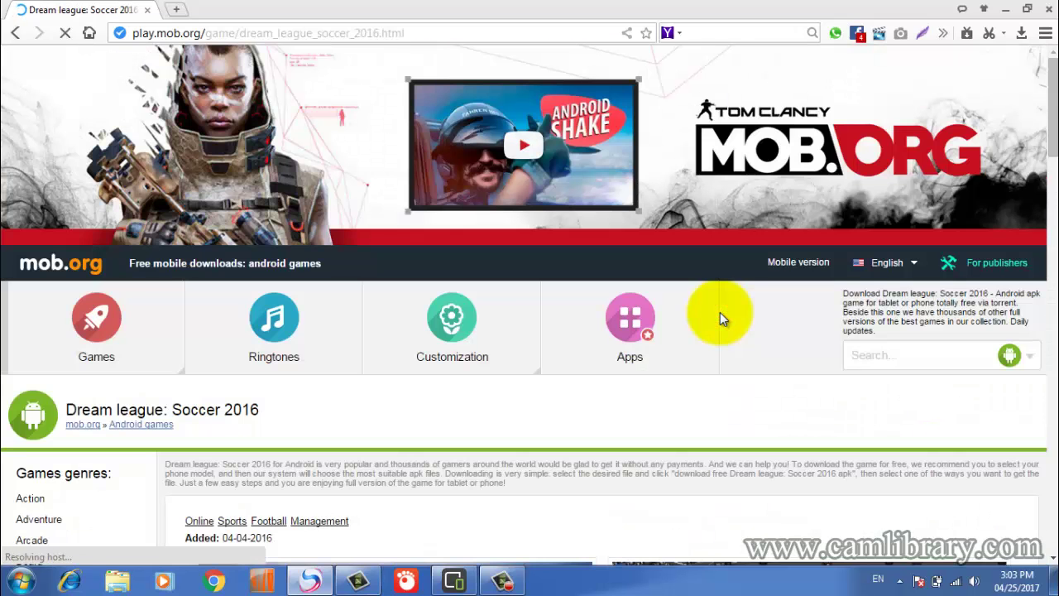
- Find the apk and game cache downloads on the Dream league: Soccer 2016 page, closing the Facebook pop-up
scroll(1052, 108, "down", 1)
scroll(1047, 107, "down", 4)
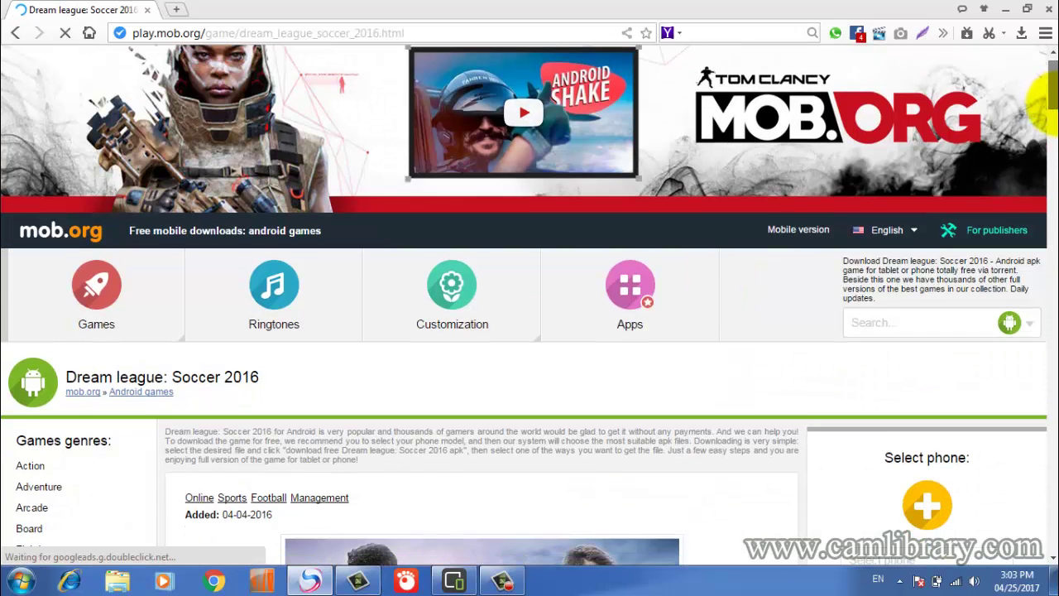
scroll(1044, 165, "down", 5)
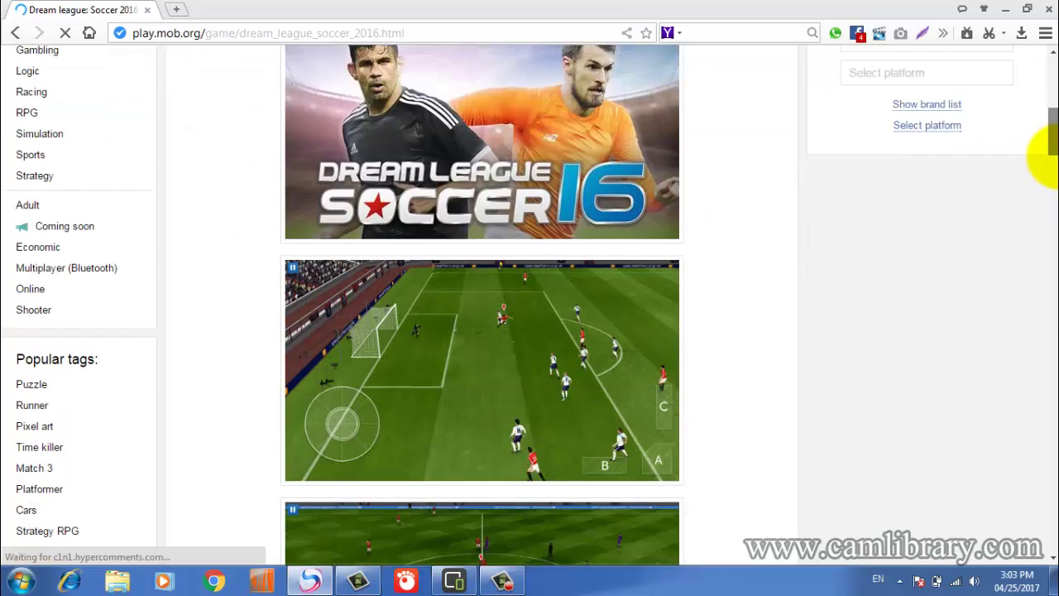
scroll(1045, 207, "down", 10)
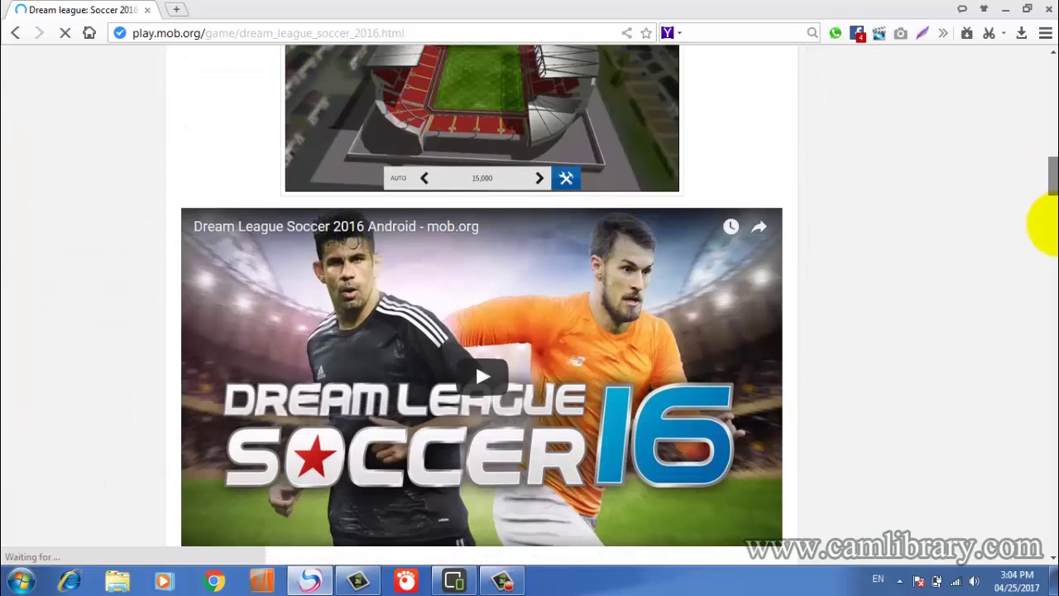
scroll(1046, 249, "down", 8)
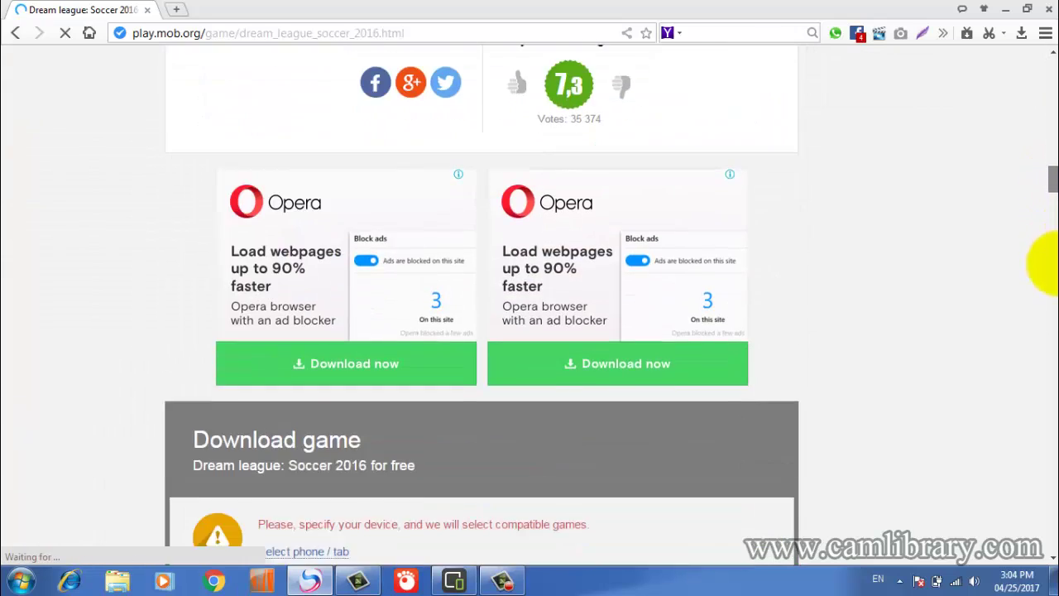
scroll(1049, 277, "down", 1)
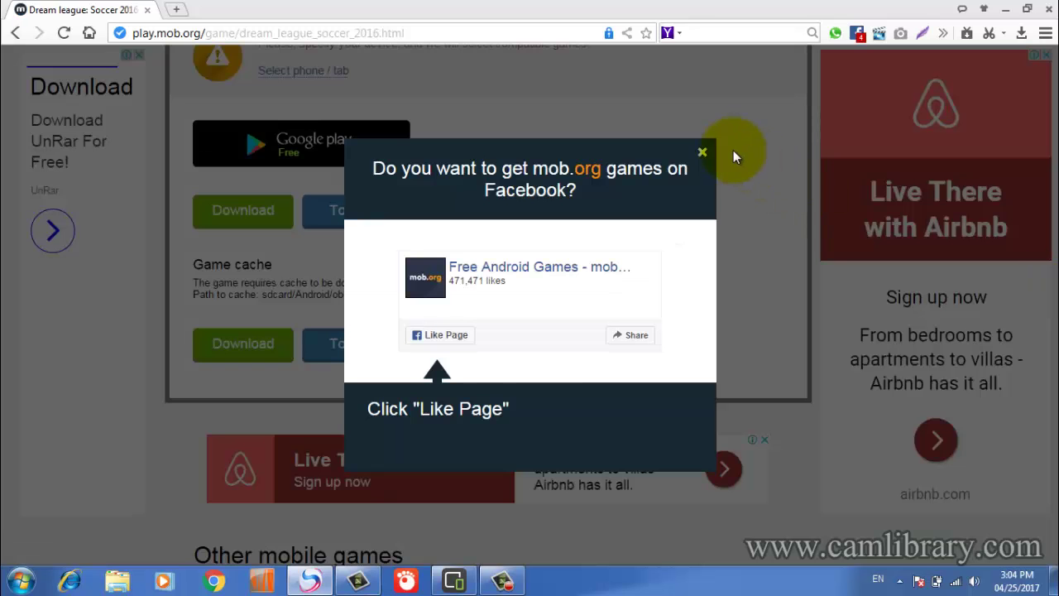
left_click(702, 152)
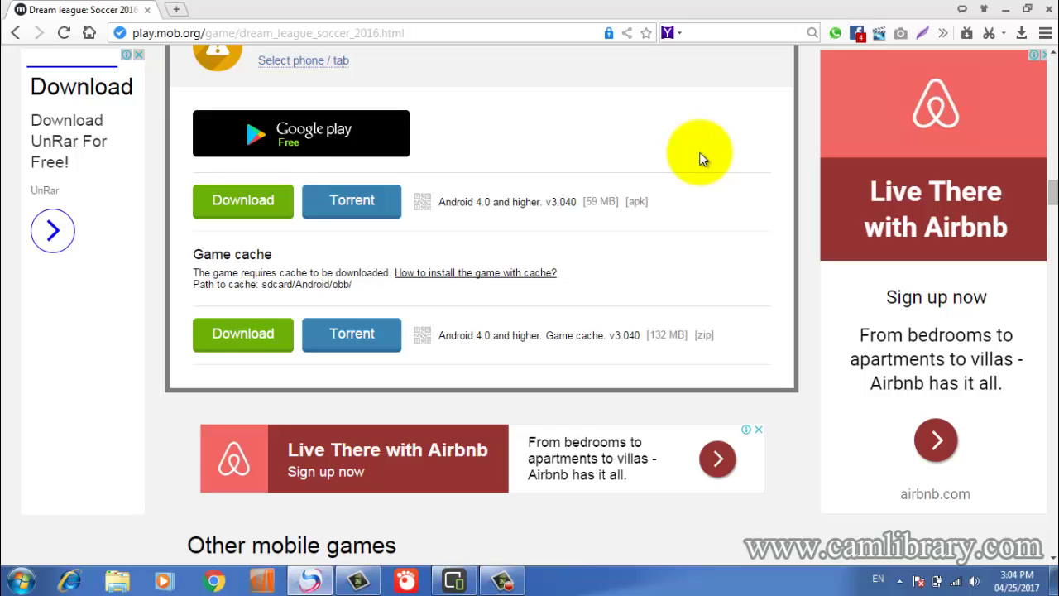
- Switch to the MirrorGo phone window, view the last page of installed apps, and return to the browser
left_click(463, 584)
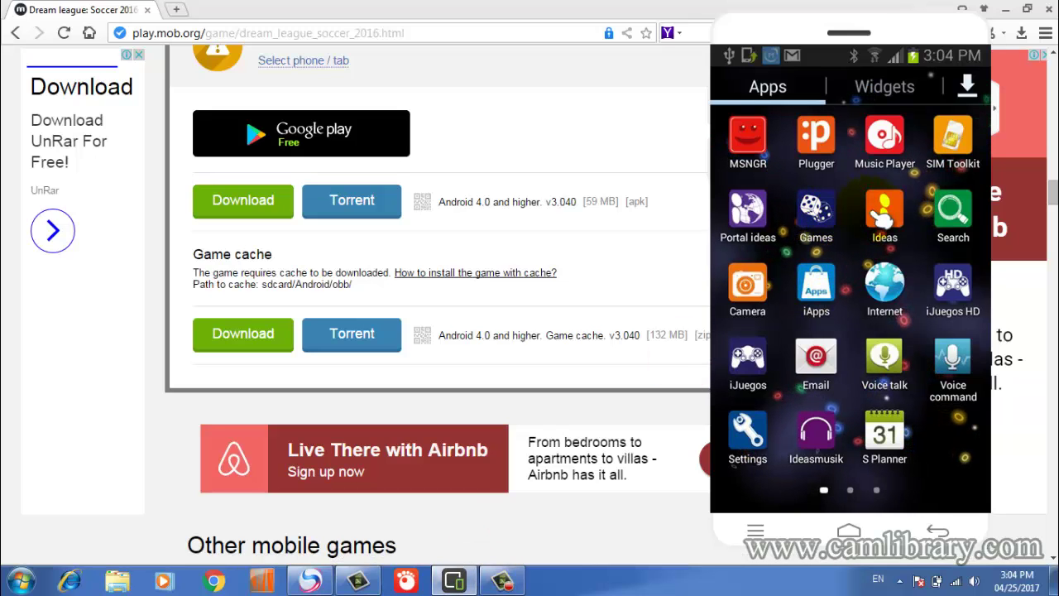
left_click_drag(951, 236, 751, 243)
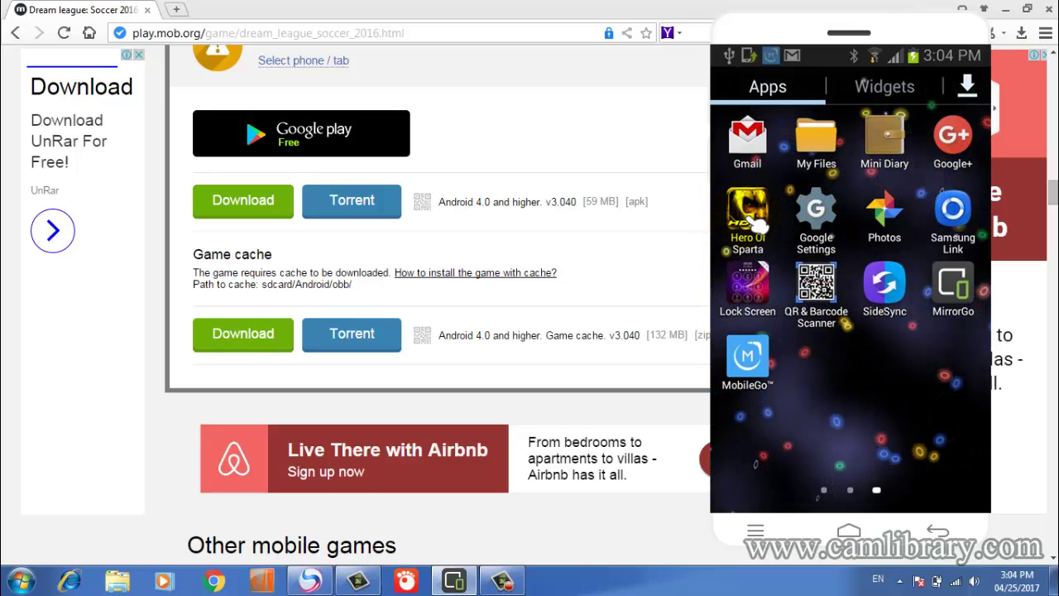
left_click(742, 237)
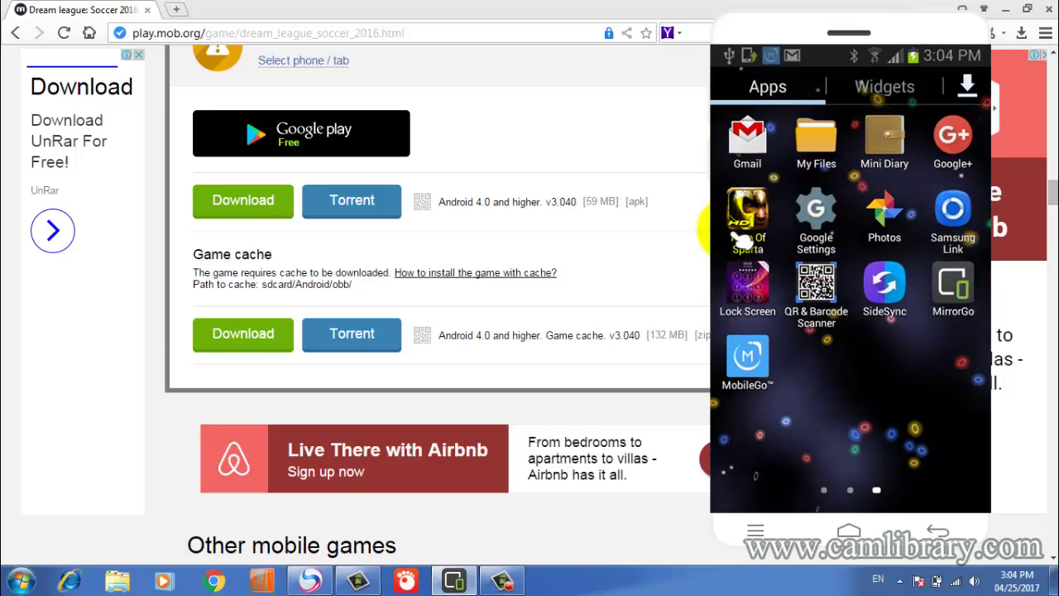
left_click(760, 6)
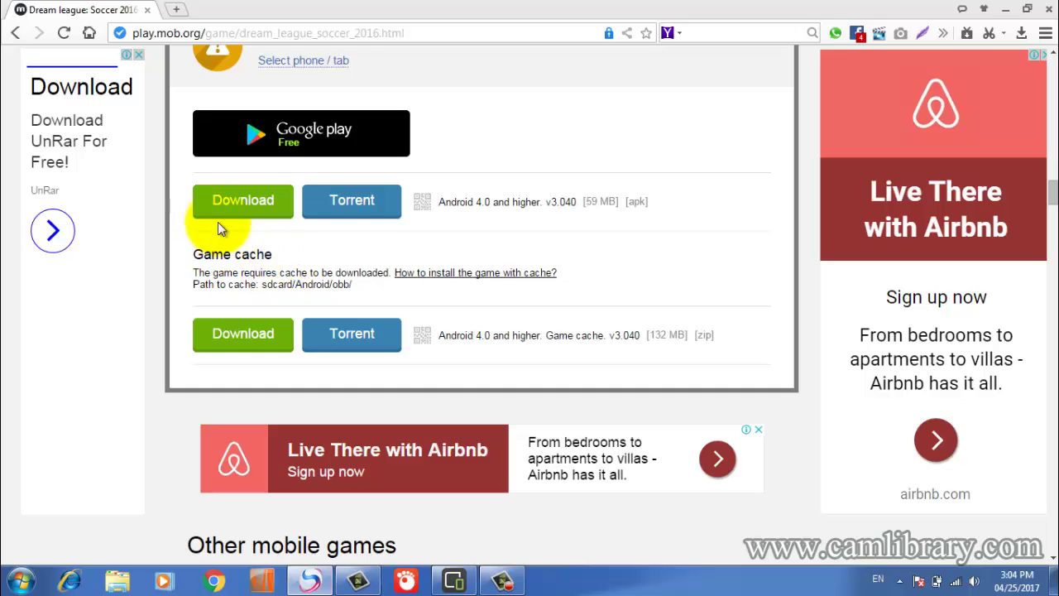
- Minimize the browser and the MirrorGo phone window, and refresh the desktop
left_click(1011, 12)
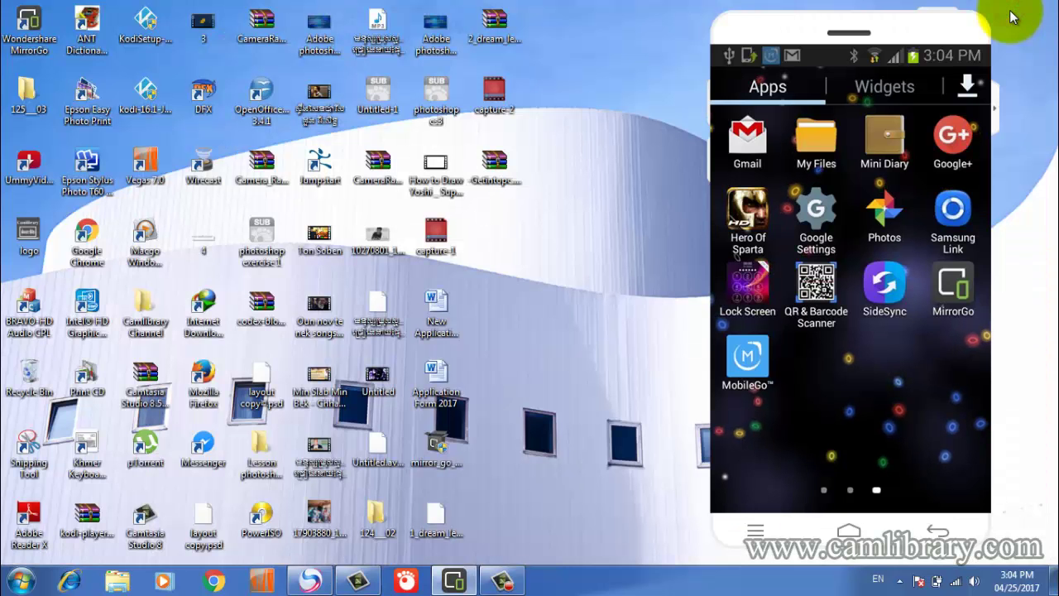
right_click(637, 133)
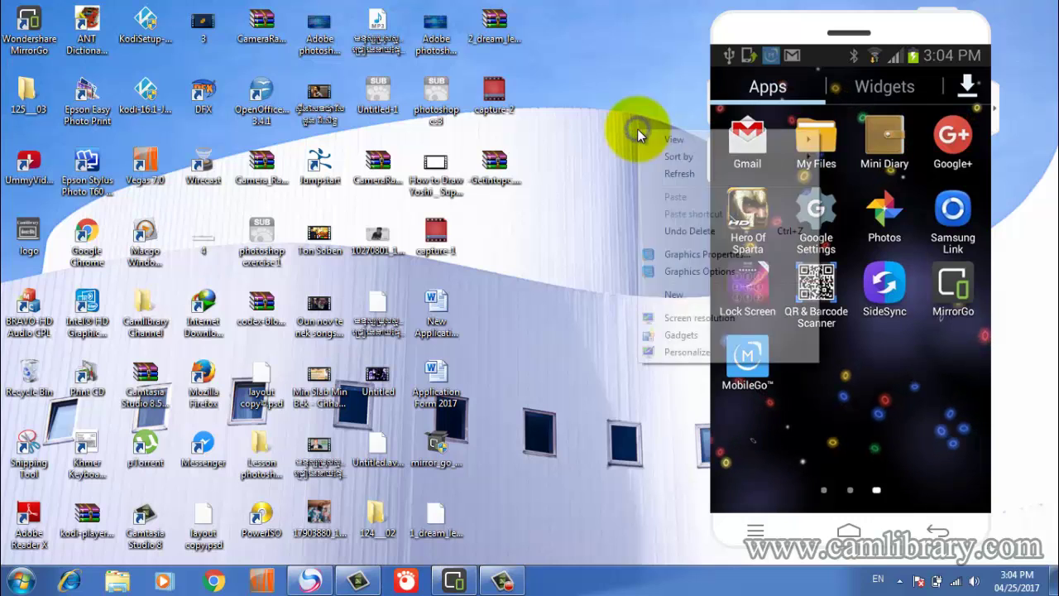
left_click(662, 172)
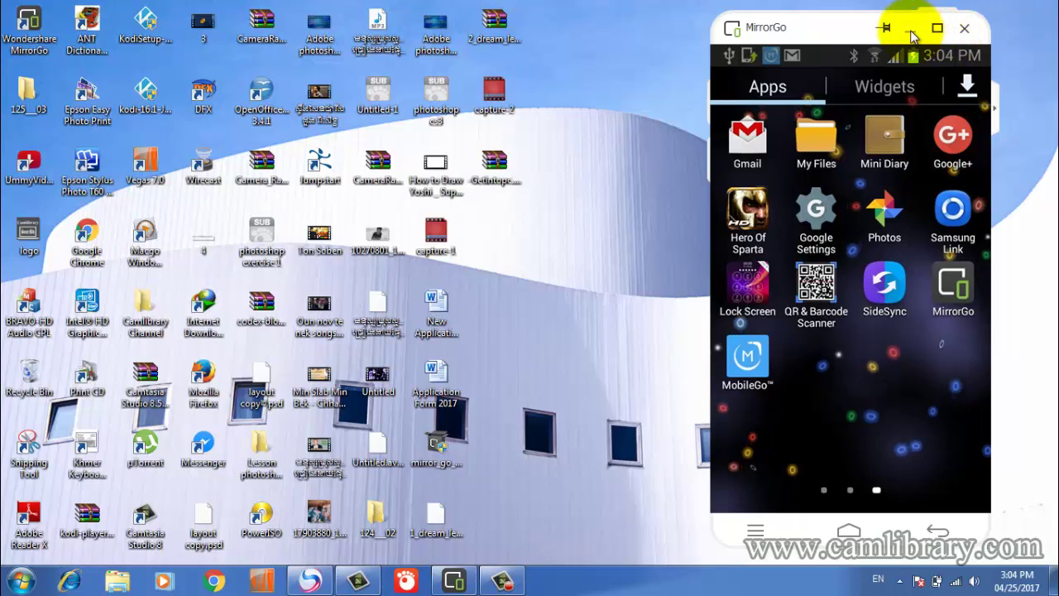
left_click(894, 28)
right_click(712, 117)
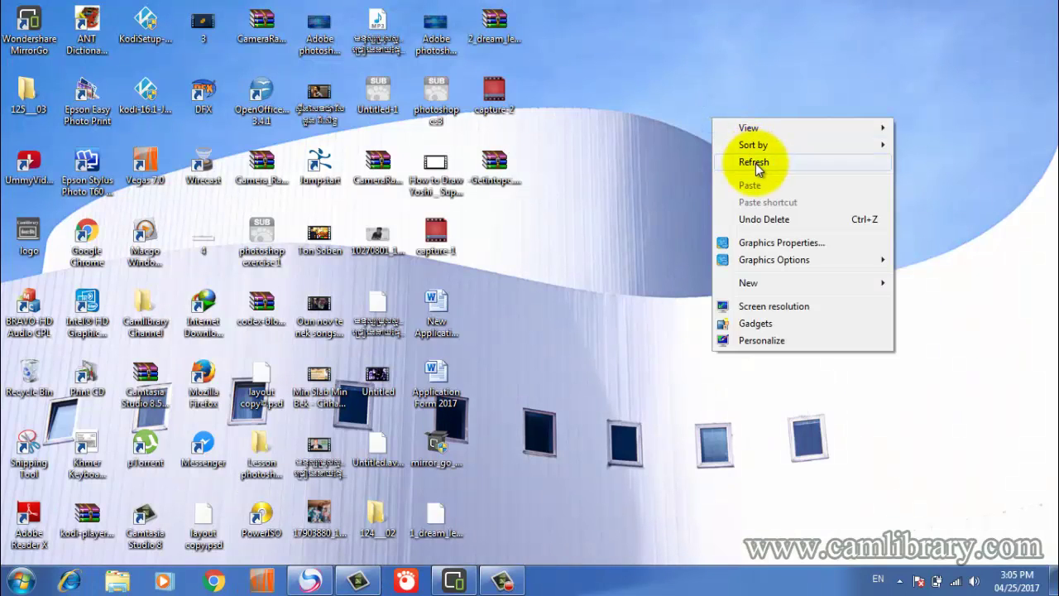
left_click(738, 161)
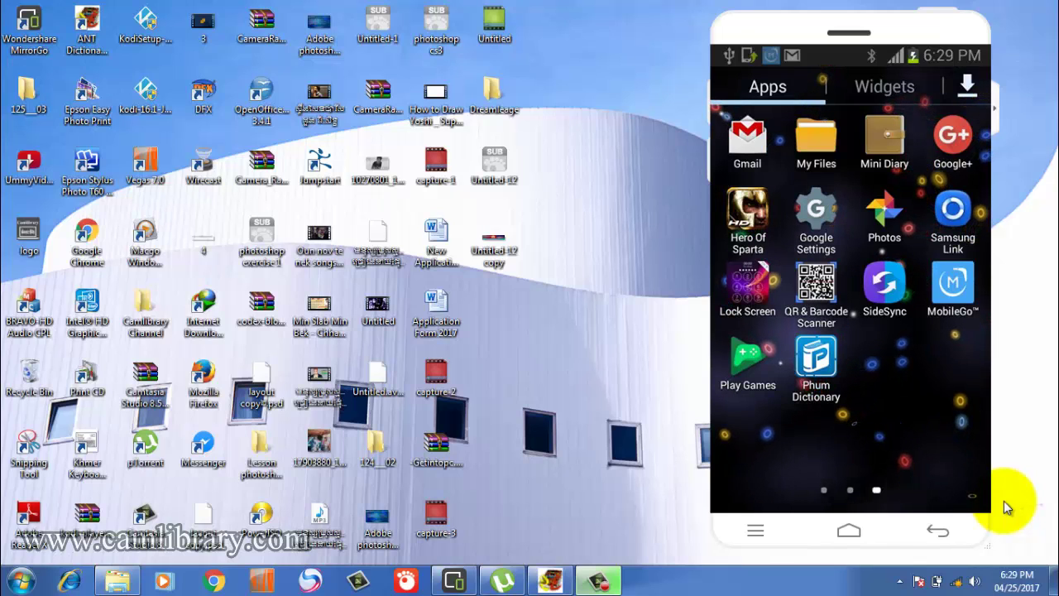
- Extract the 2_dream_league_soccer_2016 archive in place within the desktop's Dreamleage folder and select the extracted com.firsttouchgames.dls3 folder
double_click(492, 93)
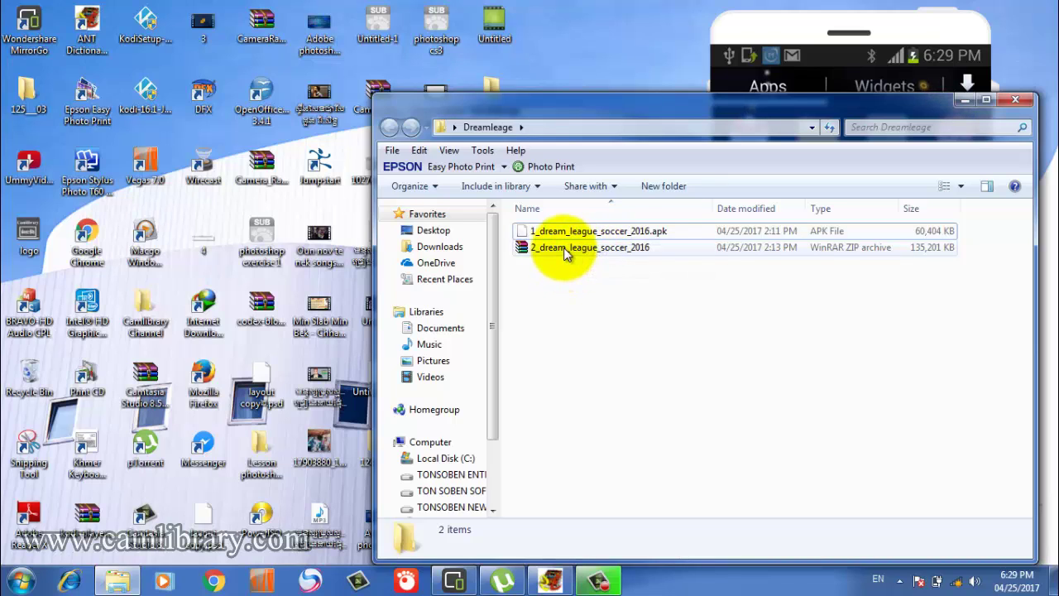
left_click(610, 251)
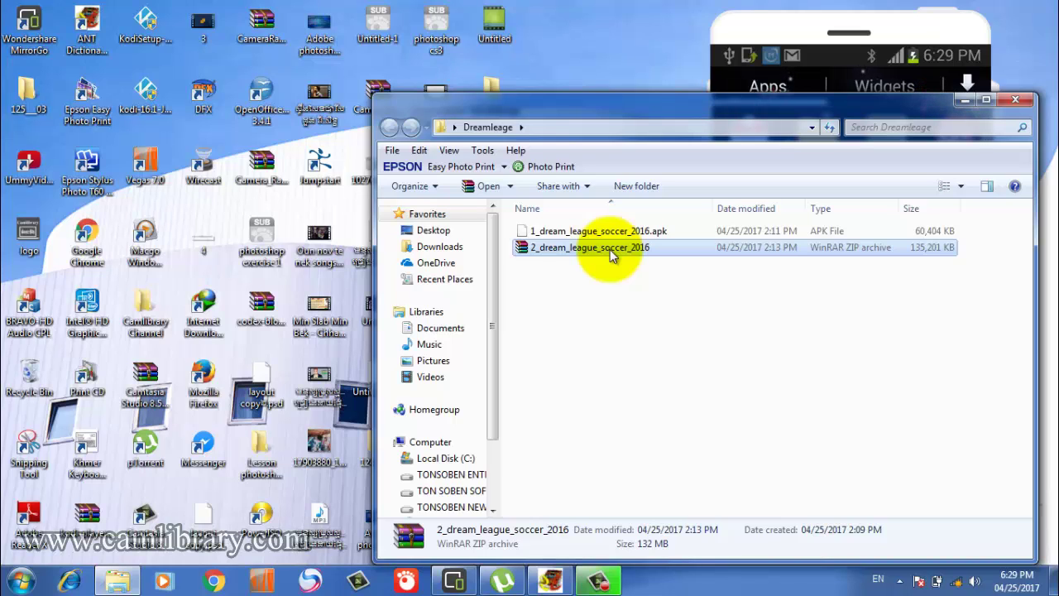
right_click(610, 249)
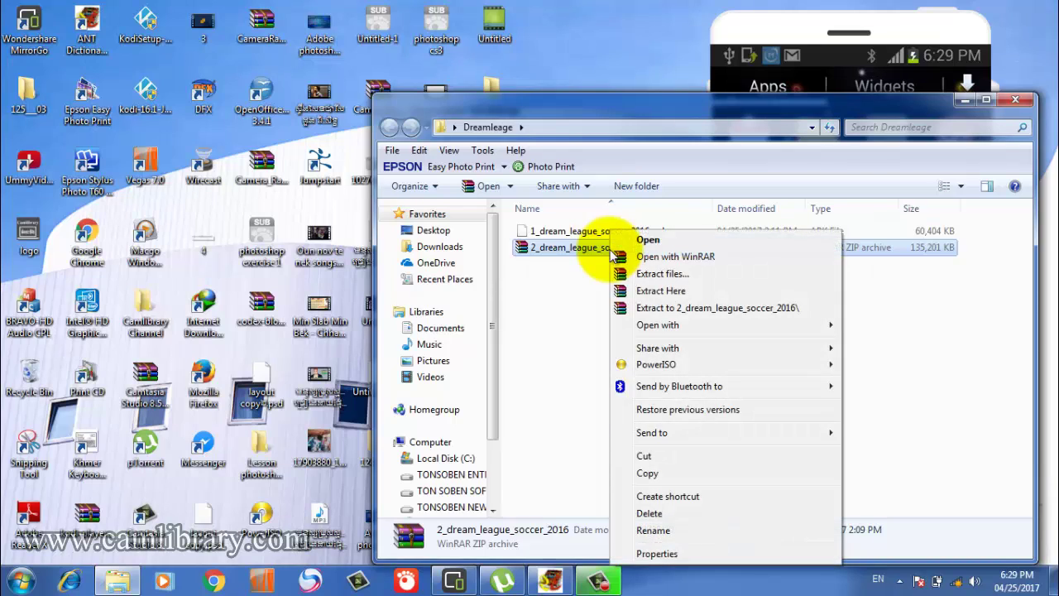
left_click(669, 291)
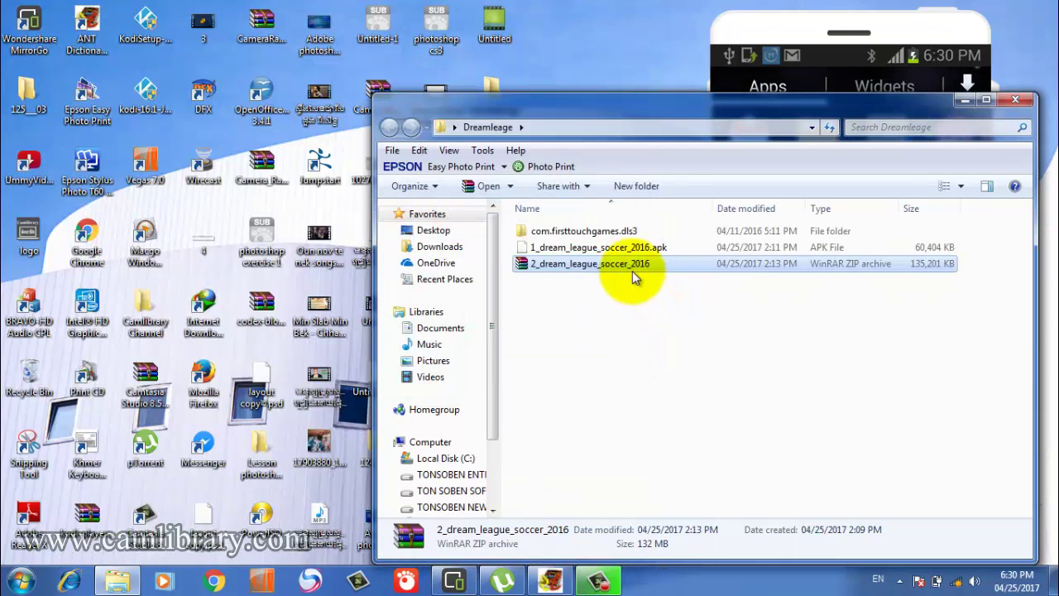
left_click(581, 236)
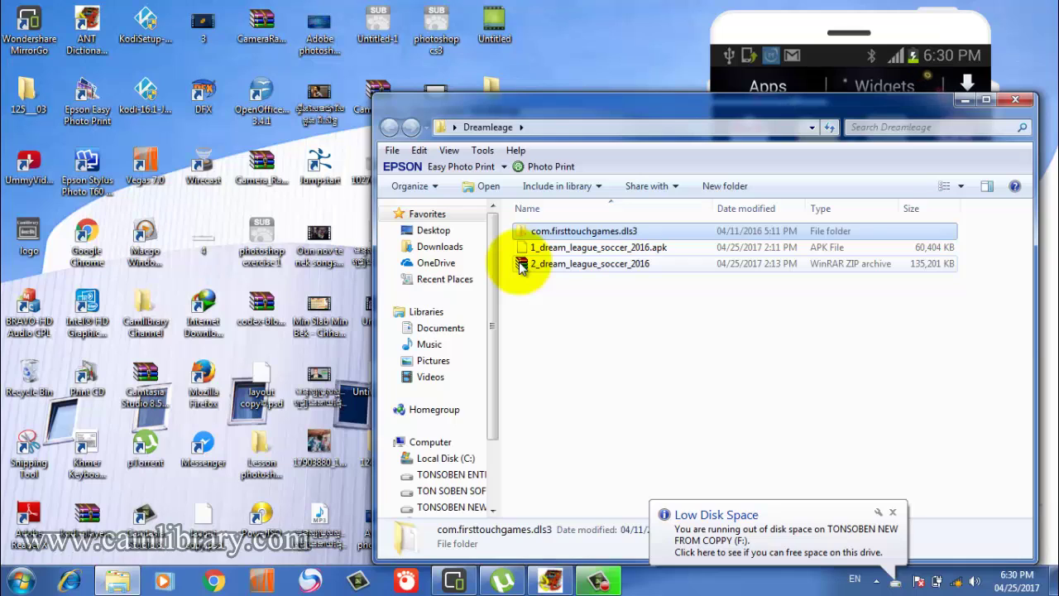
left_click(521, 264)
right_click(521, 265)
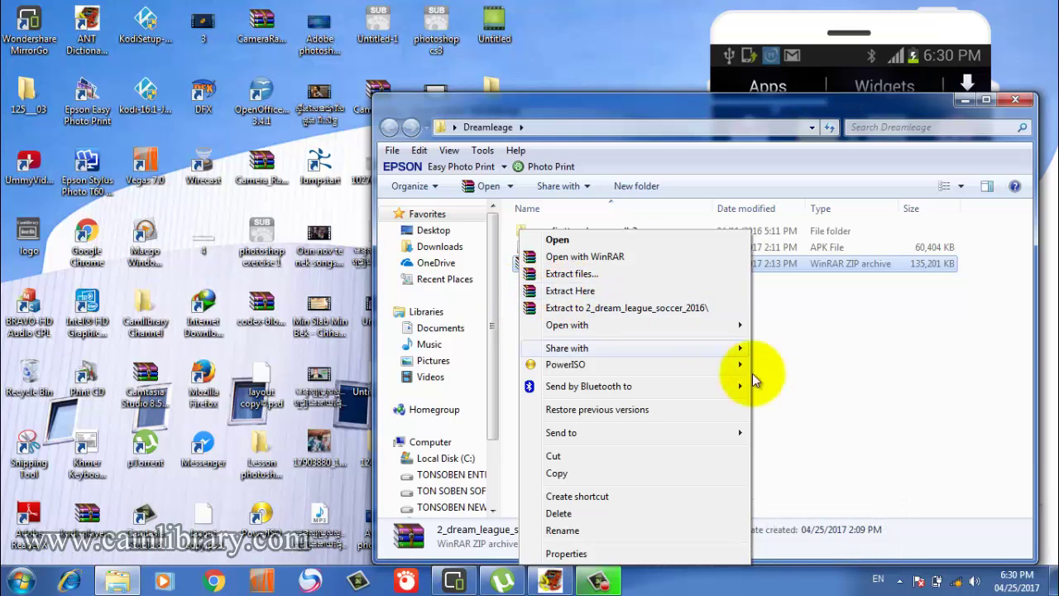
left_click(807, 369)
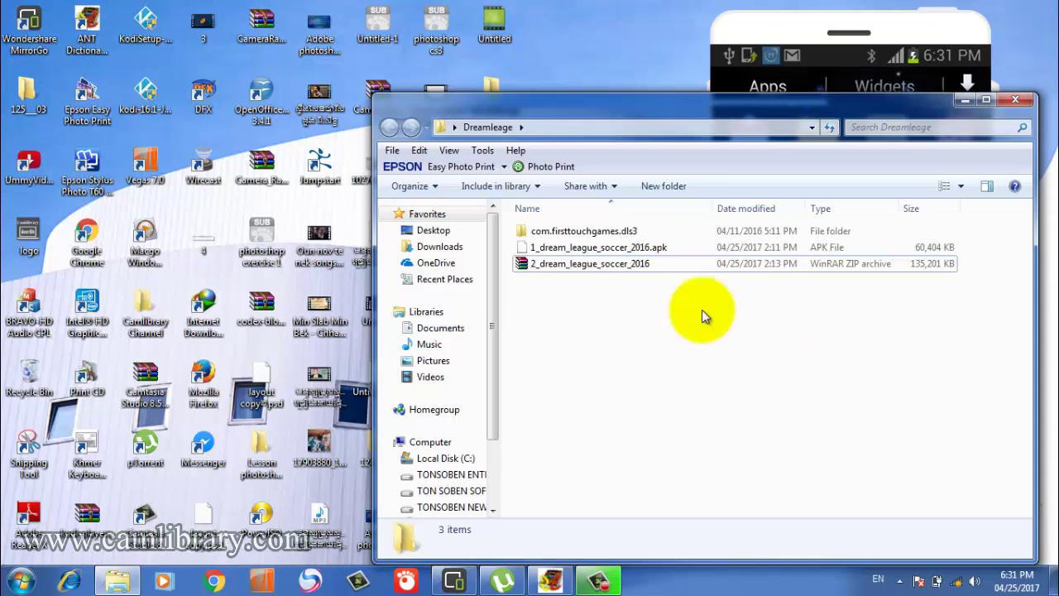
- Copy 1_dream_league_soccer_2016.apk from the Dreamleage folder and open the Phone storage of the GT-I9100 device
left_click(539, 247)
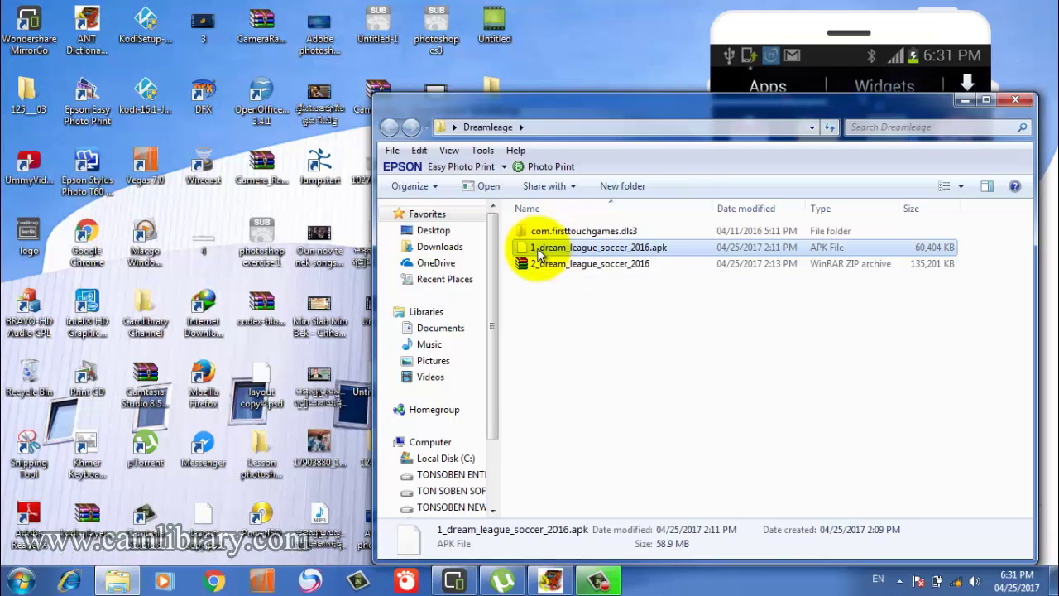
left_click_drag(490, 401, 491, 461)
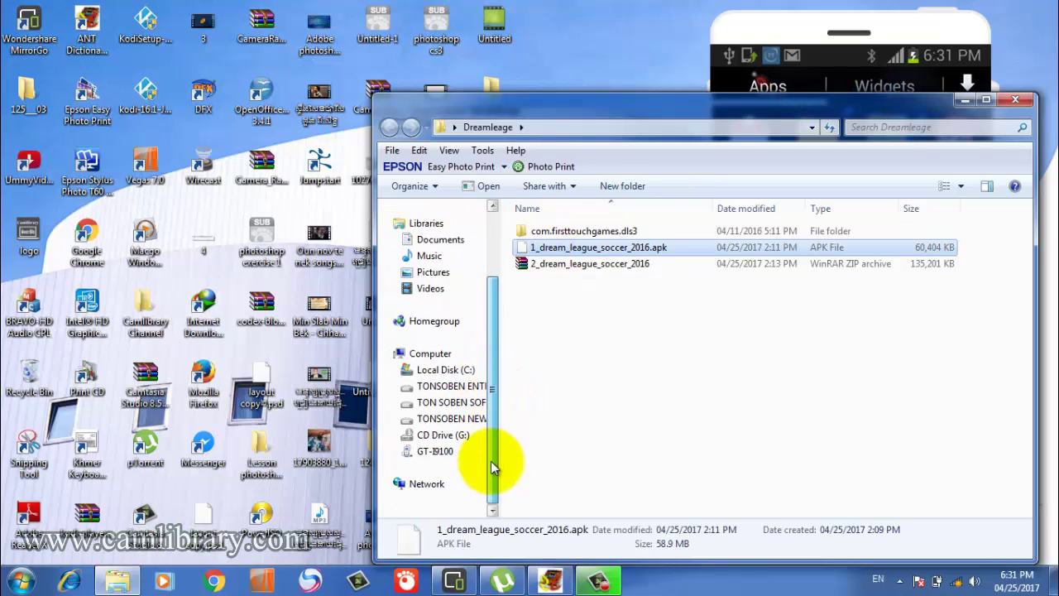
left_click(426, 458)
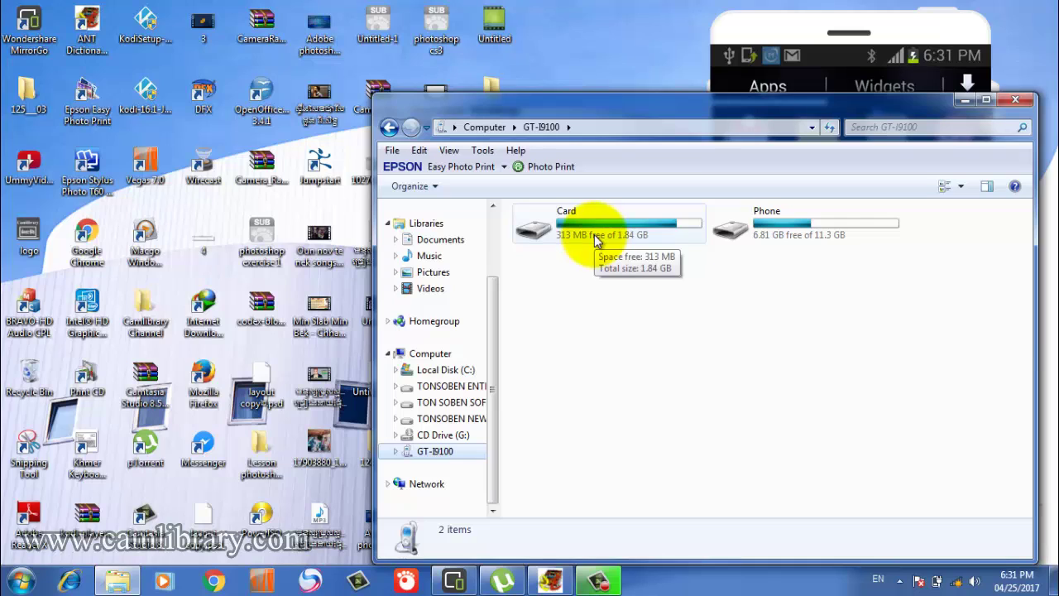
mouse_move(802, 229)
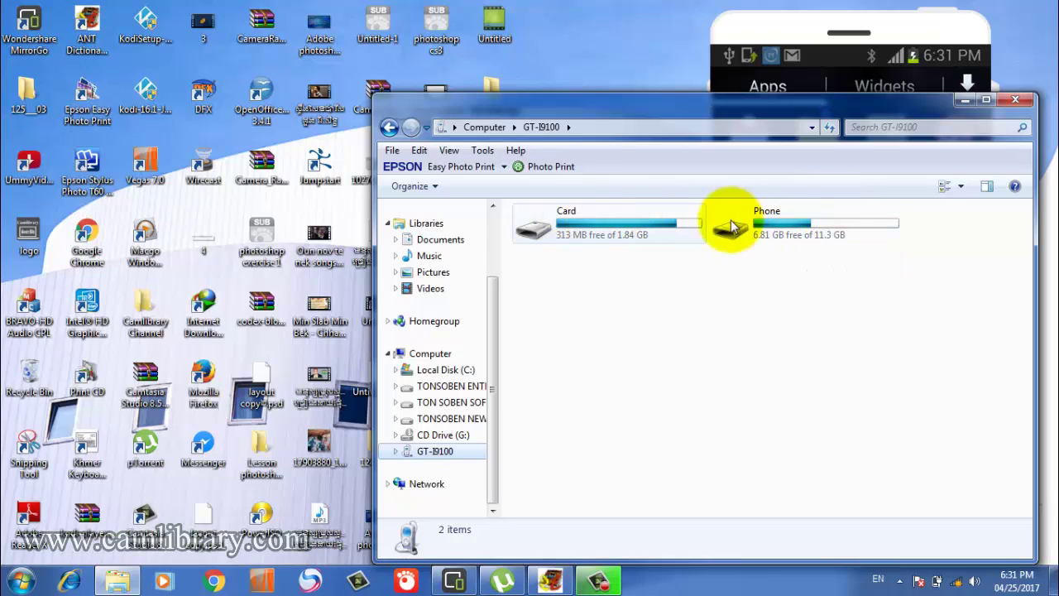
double_click(795, 227)
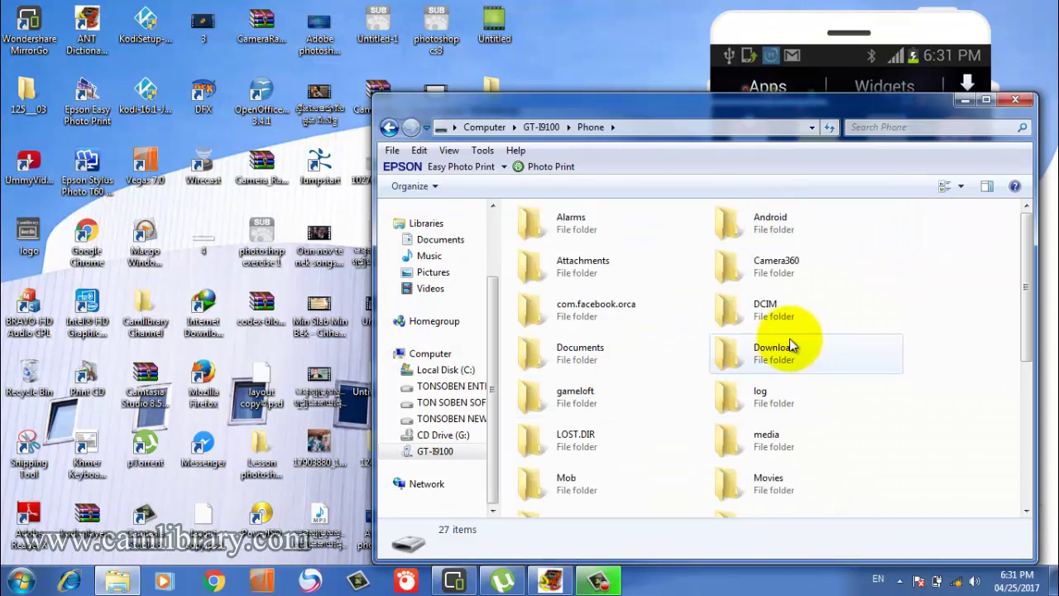
- Create a folder named "New game" in the Phone storage and paste the copied apk file into it
right_click(920, 340)
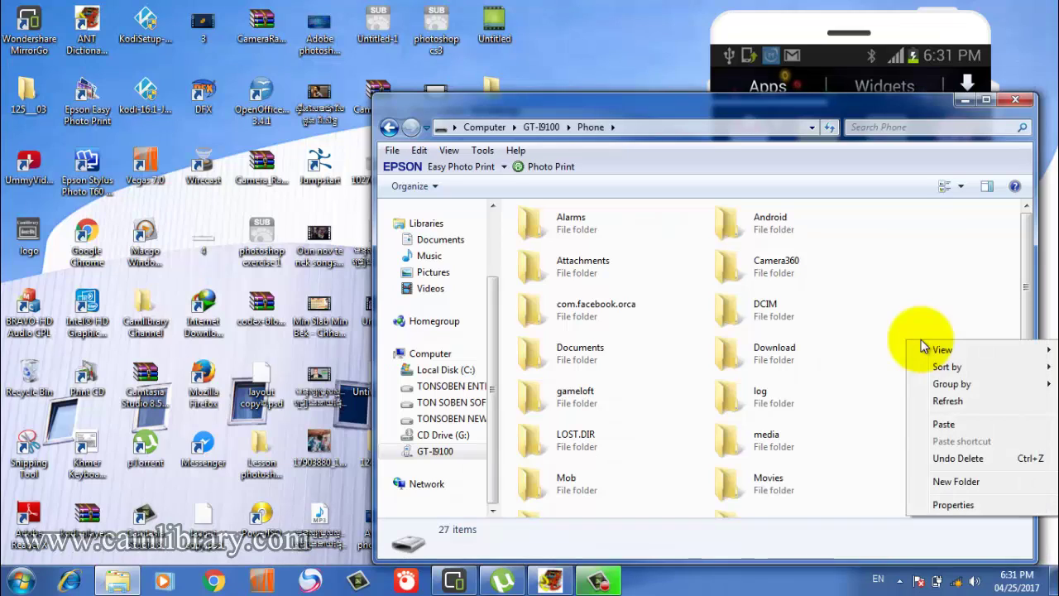
left_click(942, 482)
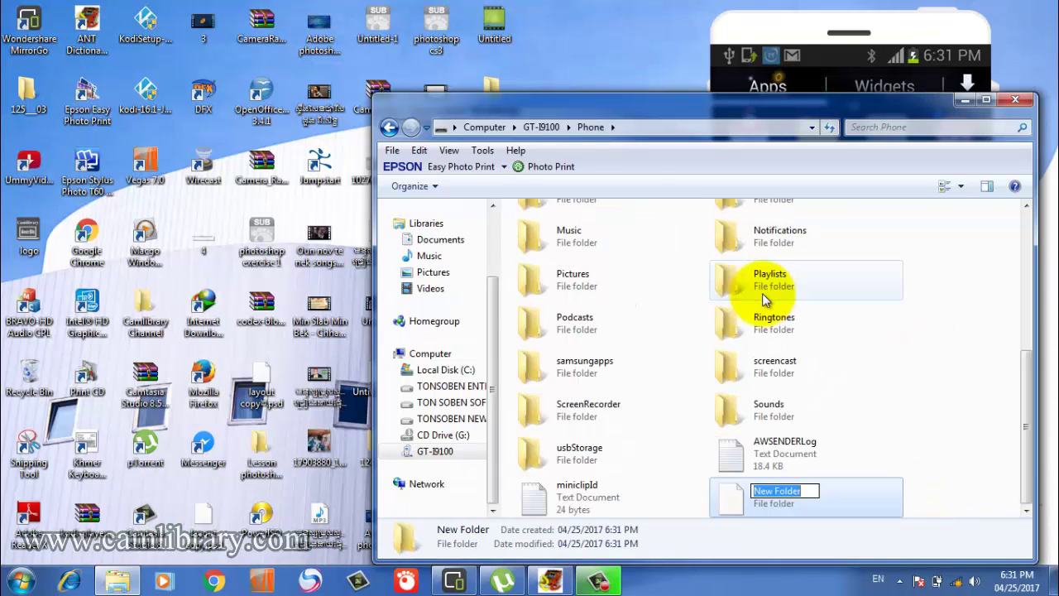
type("Ne")
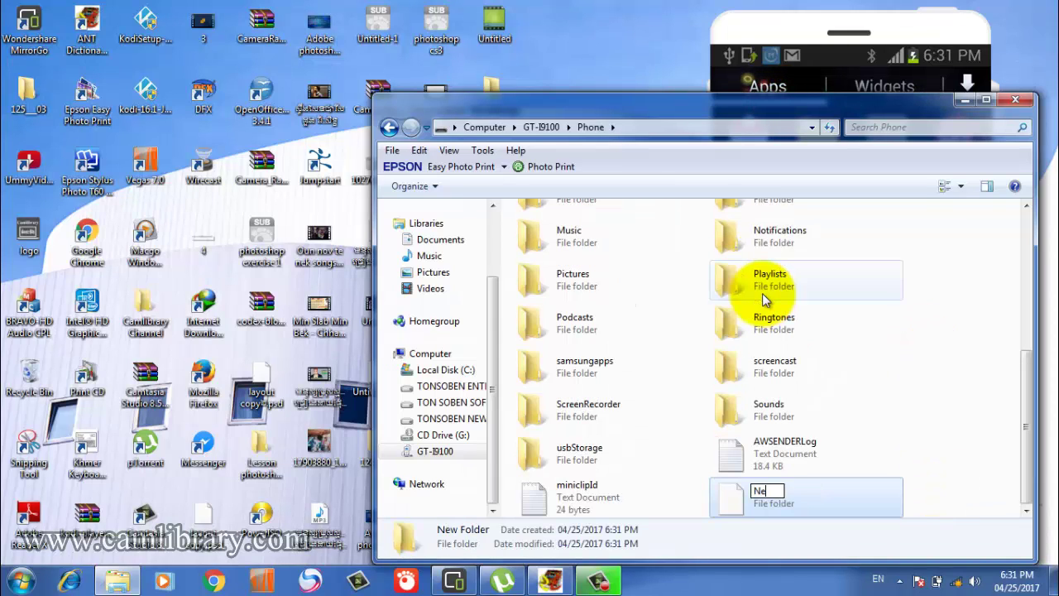
type("w game")
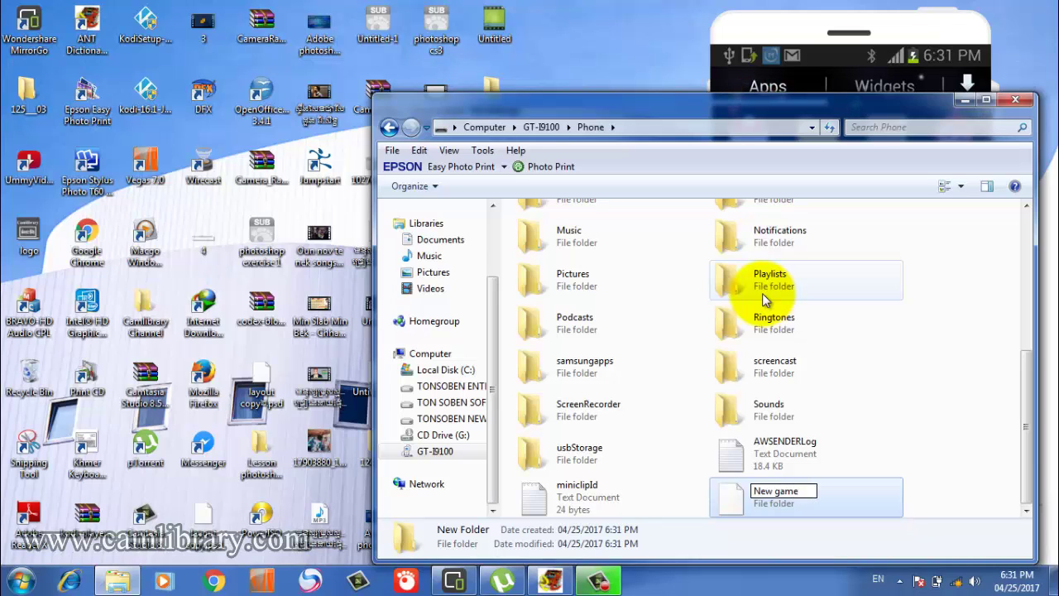
key("Return")
key("Return")
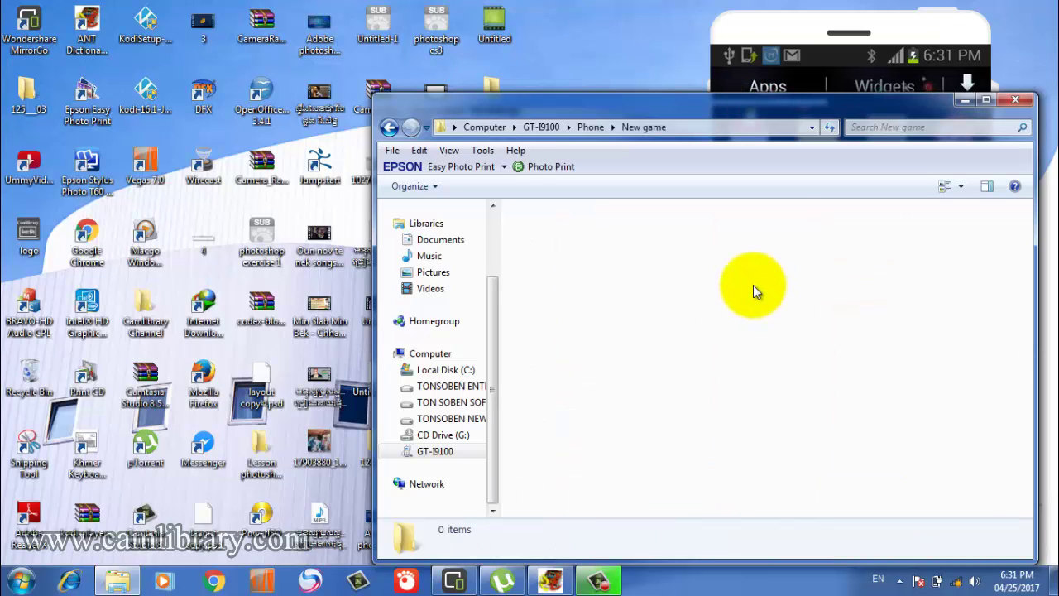
key("ctrl+v")
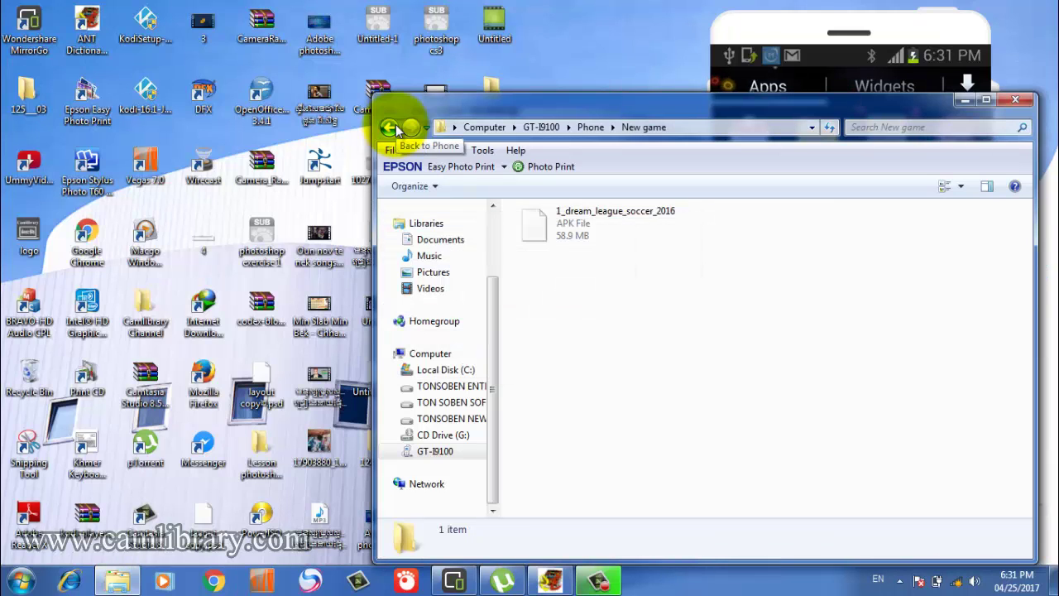
- Return to the Dreamleage folder and copy the com.firsttouchgames.dls3 folder
left_click(396, 129)
left_click(388, 128)
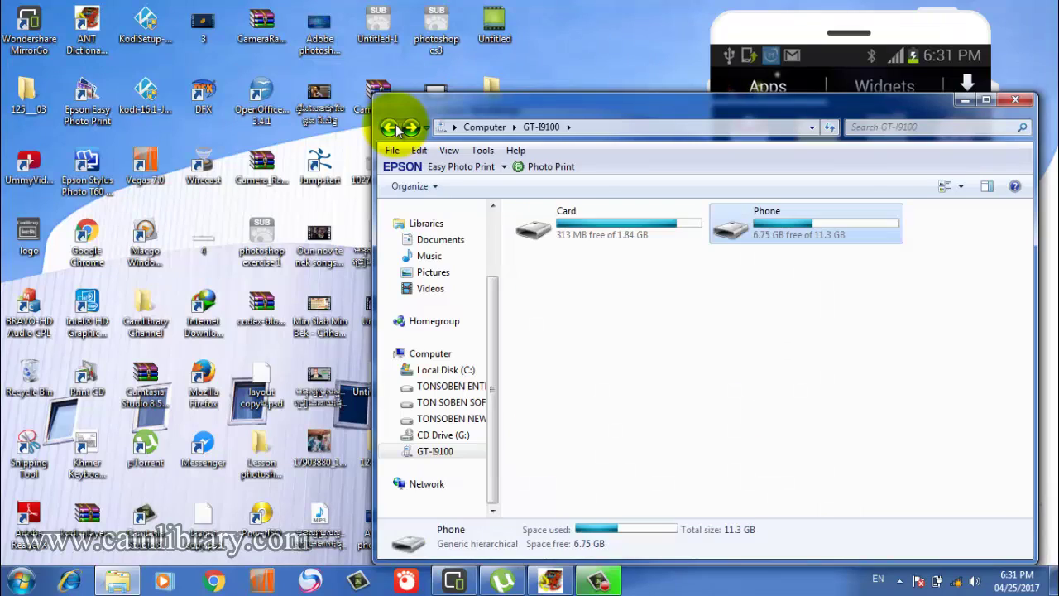
left_click(389, 128)
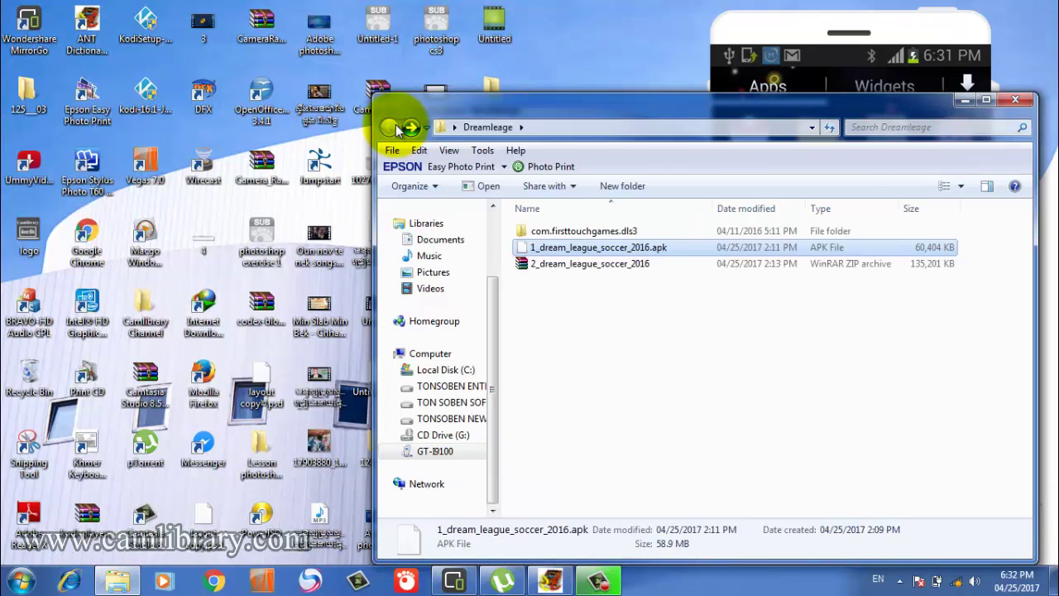
left_click(597, 233)
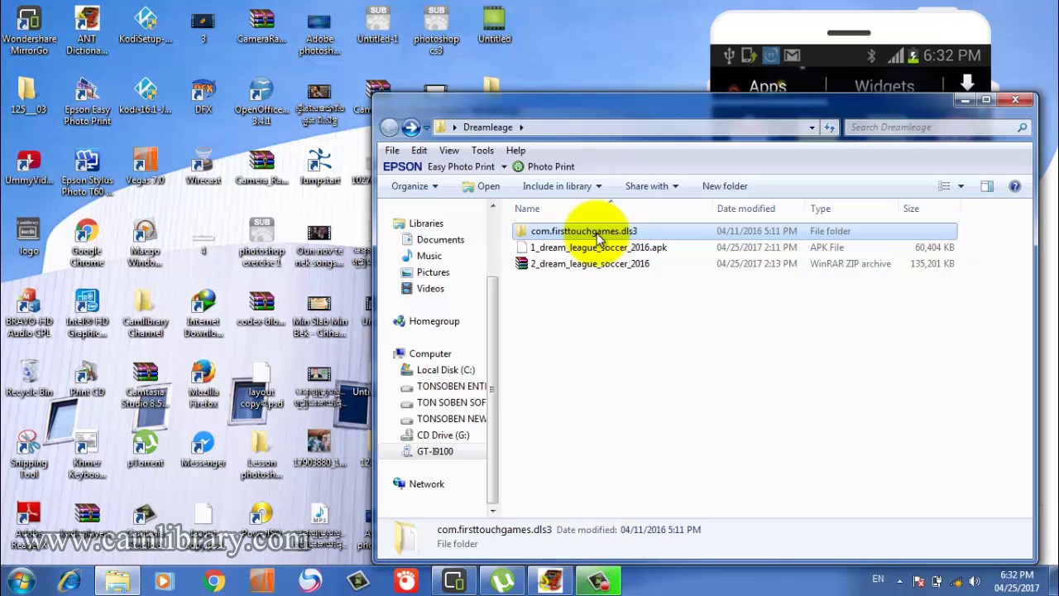
right_click(597, 235)
left_click(631, 457)
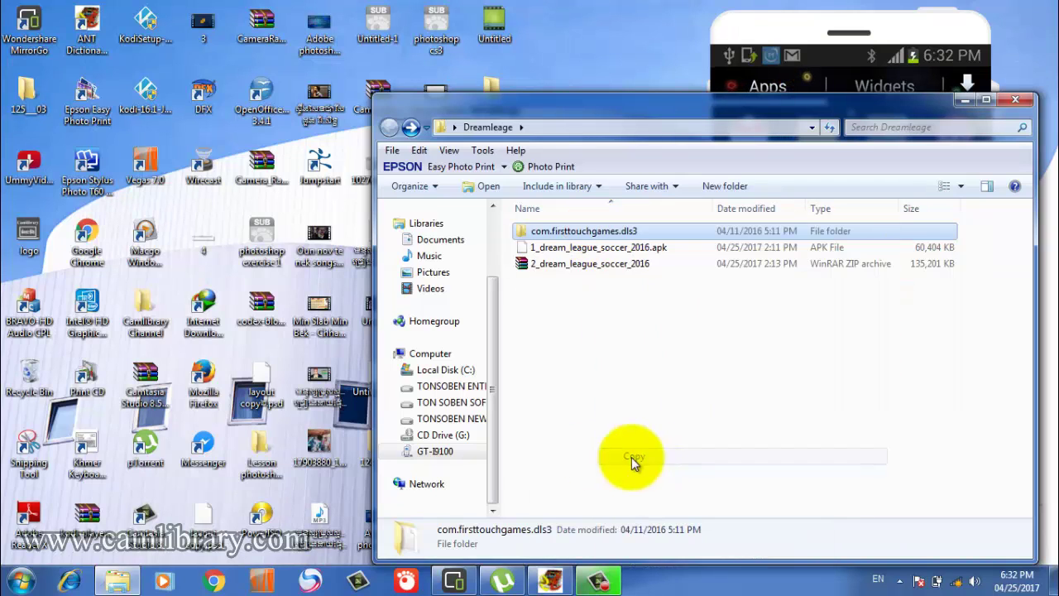
- Open the Android folder in the Phone storage of the GT-I9100 device
left_click(458, 451)
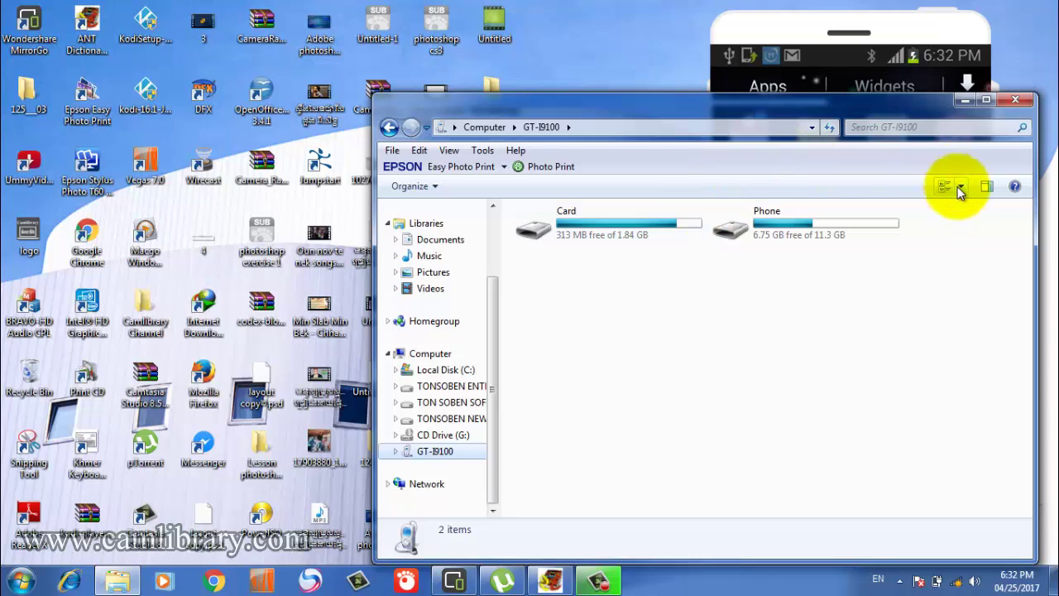
double_click(782, 235)
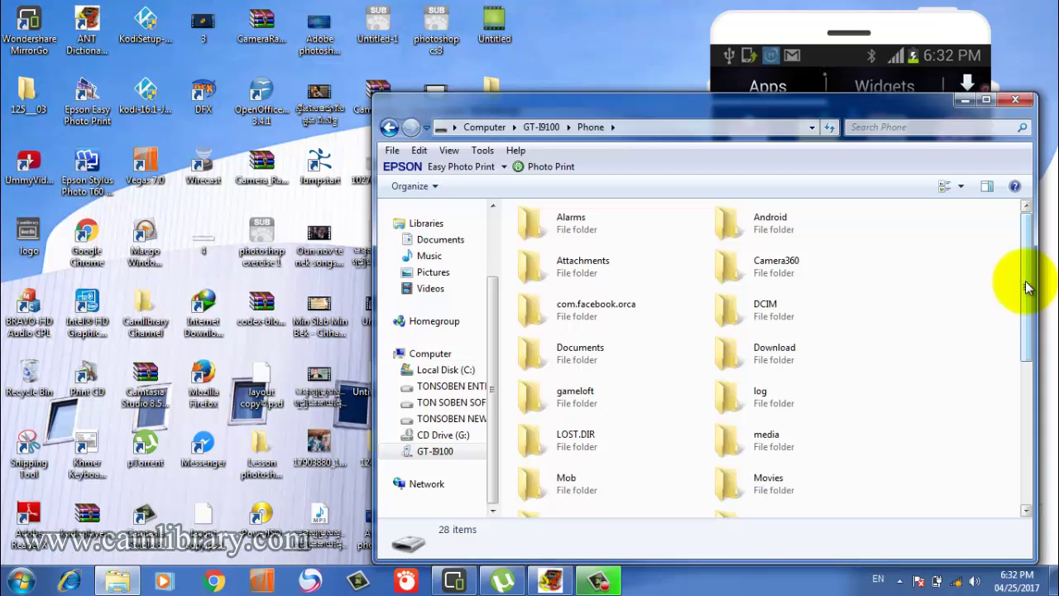
double_click(761, 219)
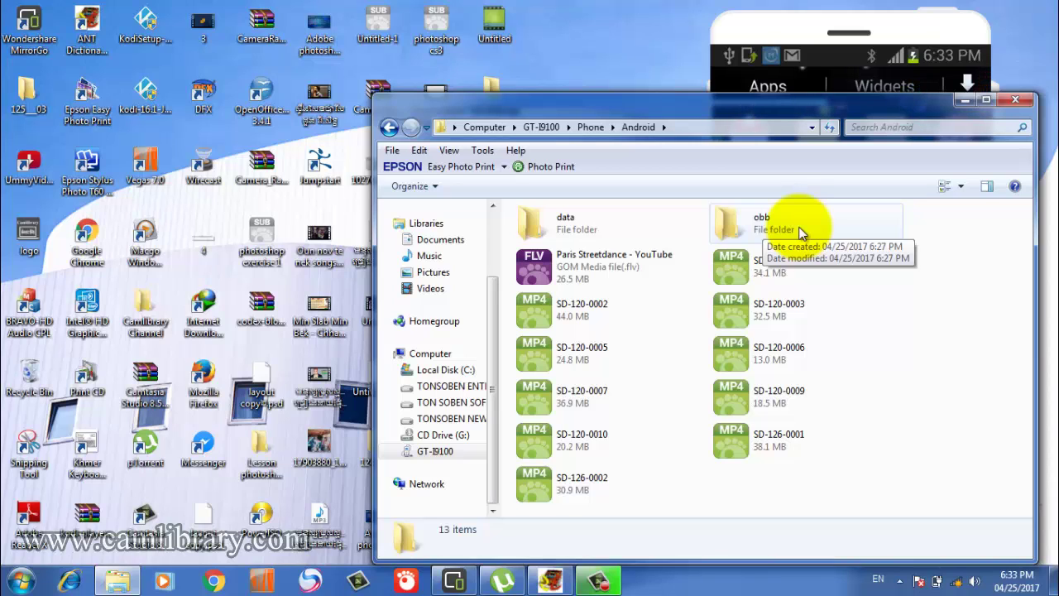
- Try to add a new folder named "obb" in the Phone storage's Android folder, and delete the new folder
right_click(867, 303)
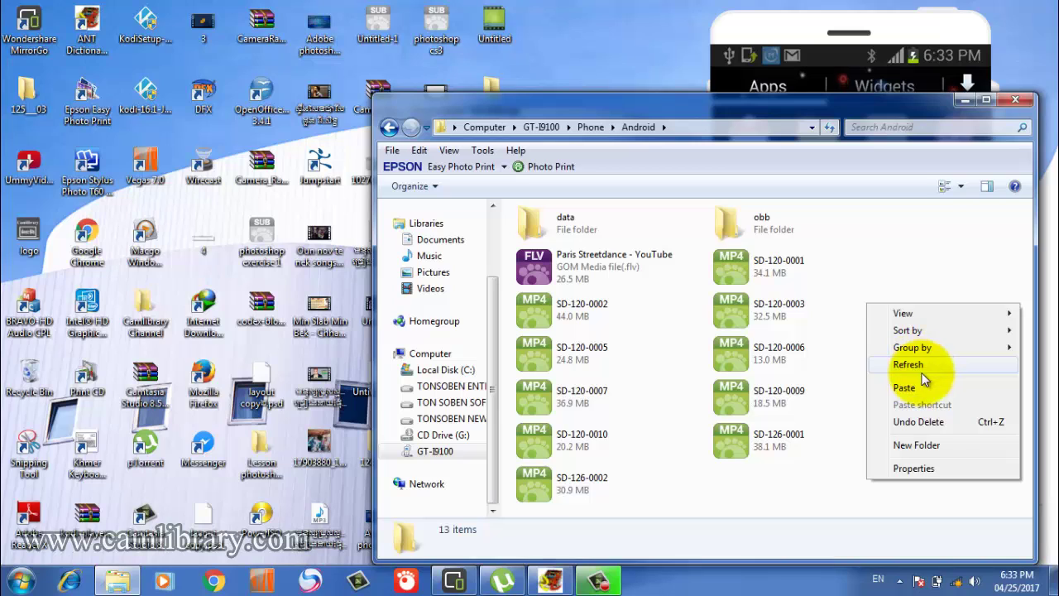
left_click(942, 444)
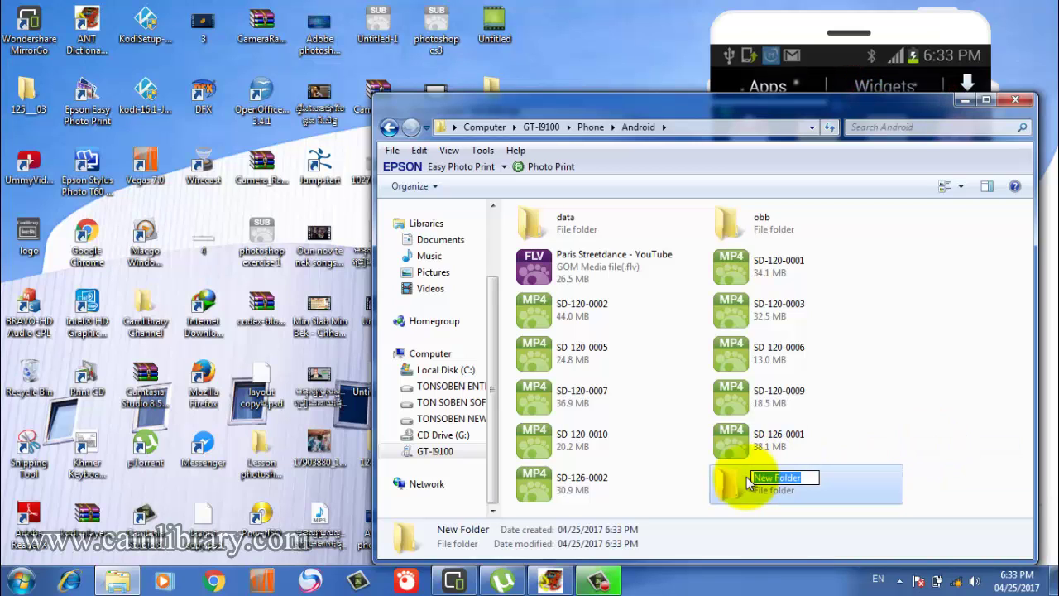
type("obb")
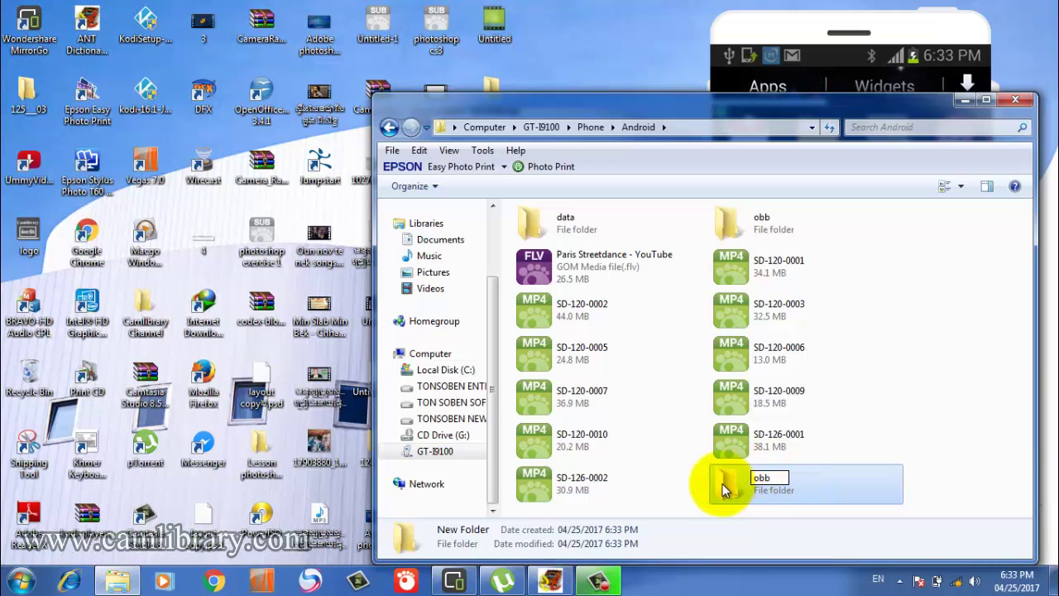
key("Escape")
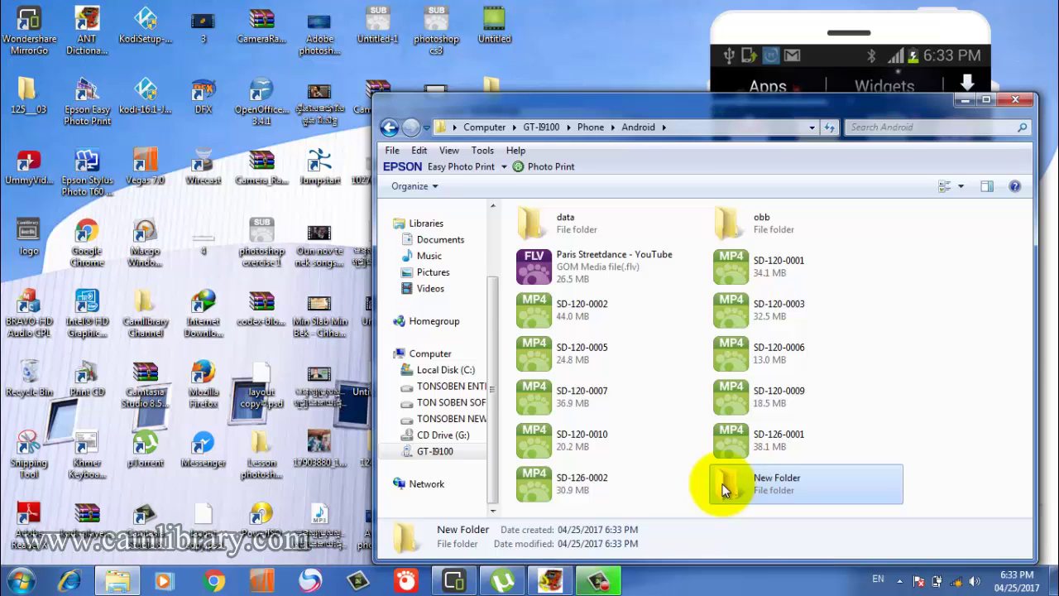
key("Delete")
key("Return")
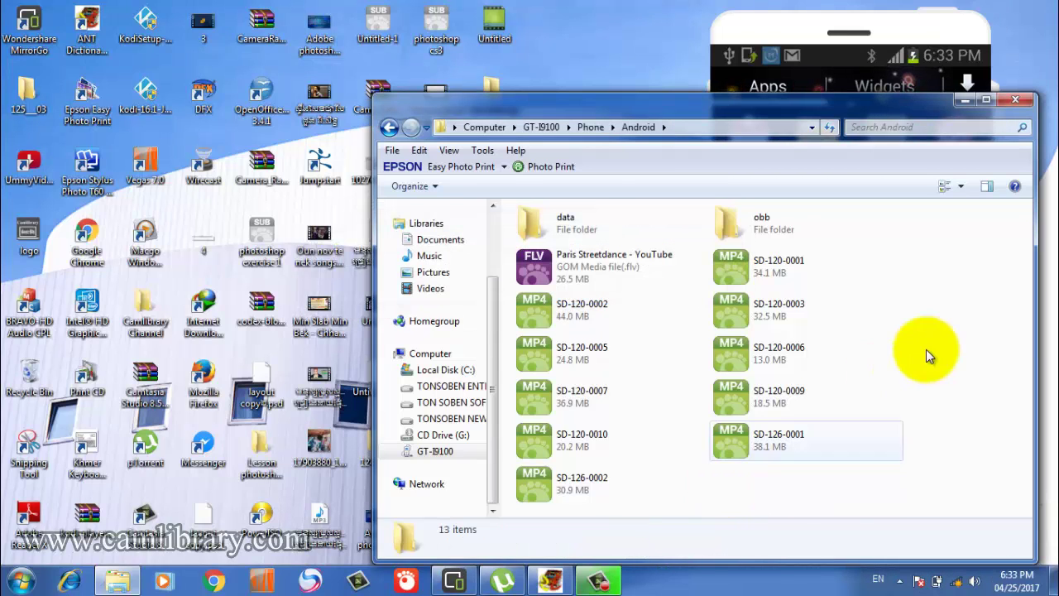
- Paste the copied com.firsttouchgames.dls3 folder into the existing obb folder inside the Phone storage's Android folder
double_click(713, 222)
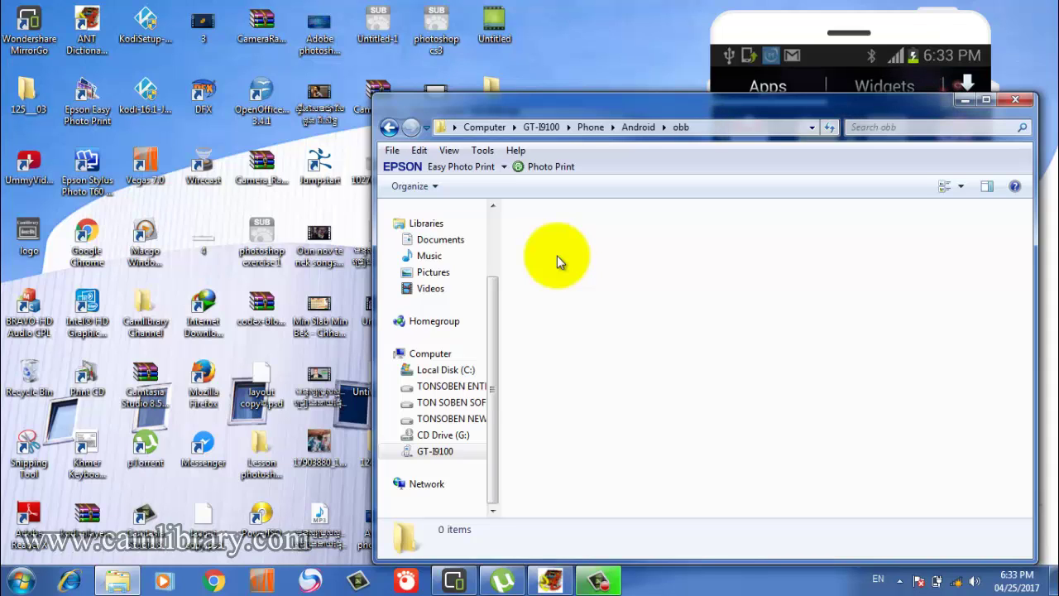
key("ctrl+v")
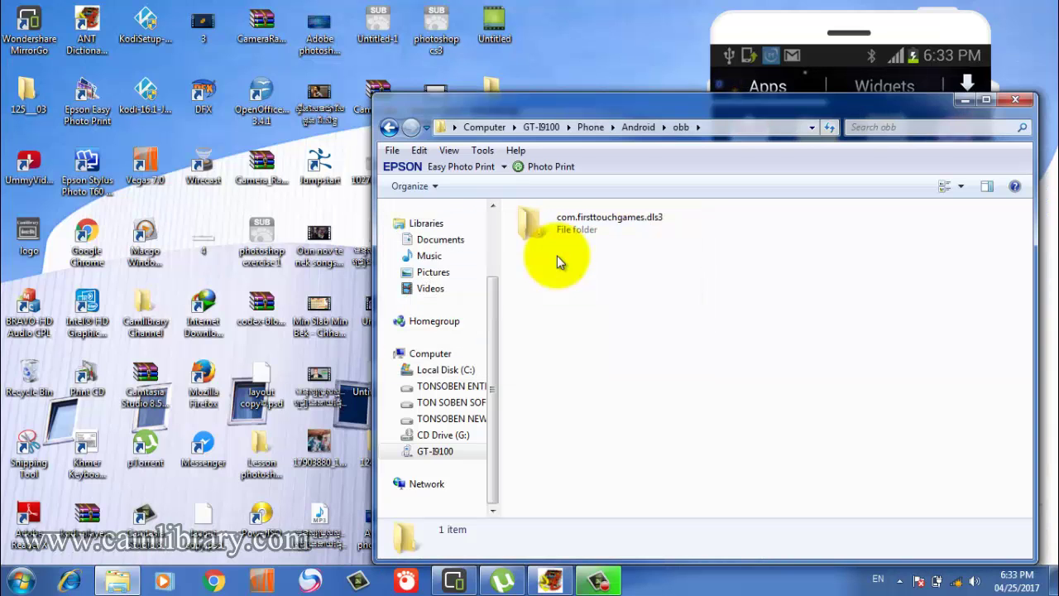
left_click(390, 129)
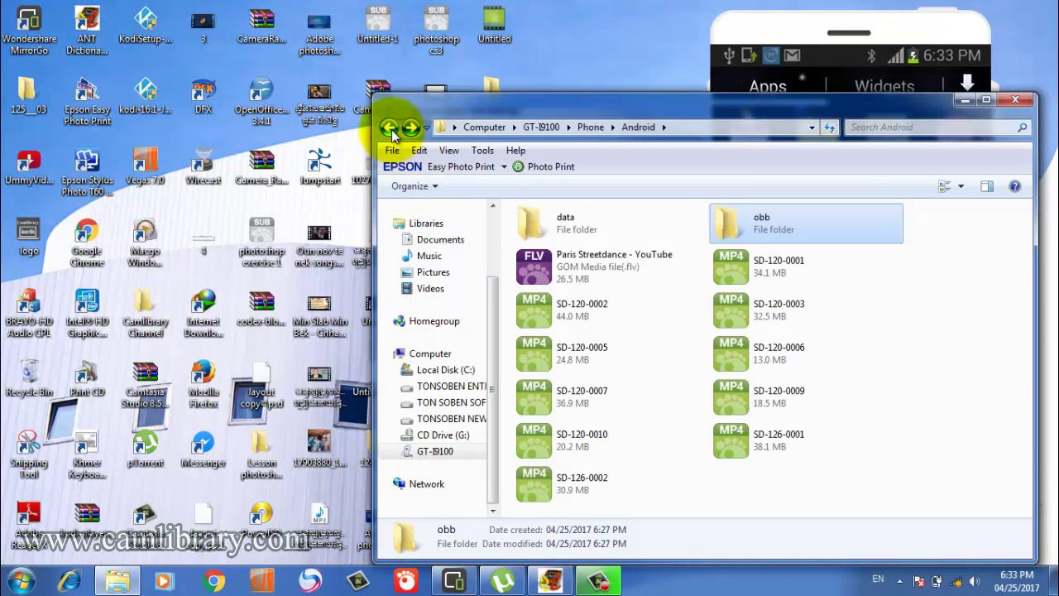
left_click(390, 129)
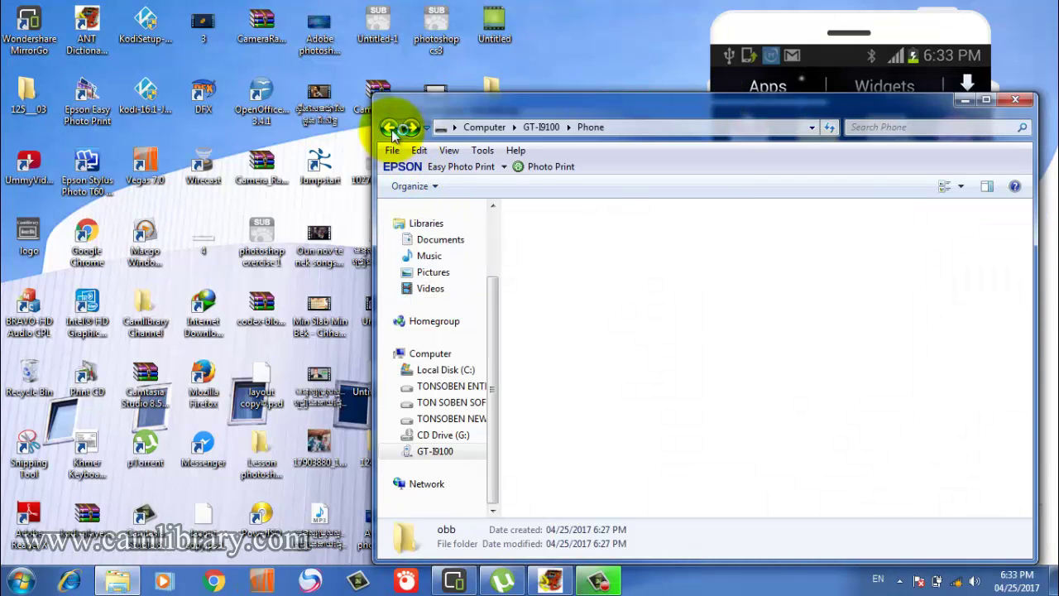
- Delete the obb folder from the Android folder in the GT-I9100's Card storage
left_click(460, 456)
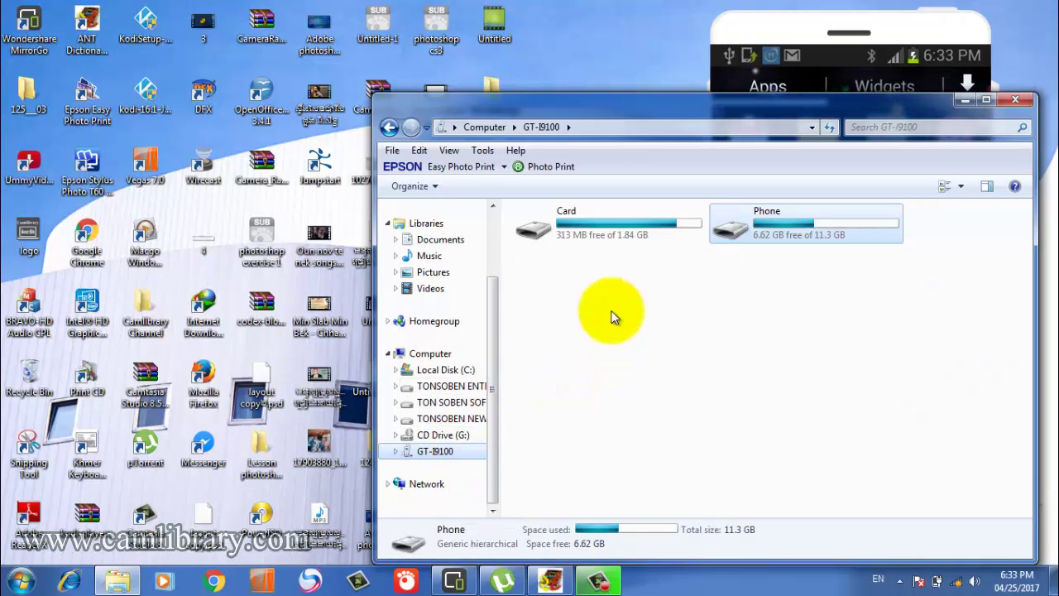
double_click(617, 237)
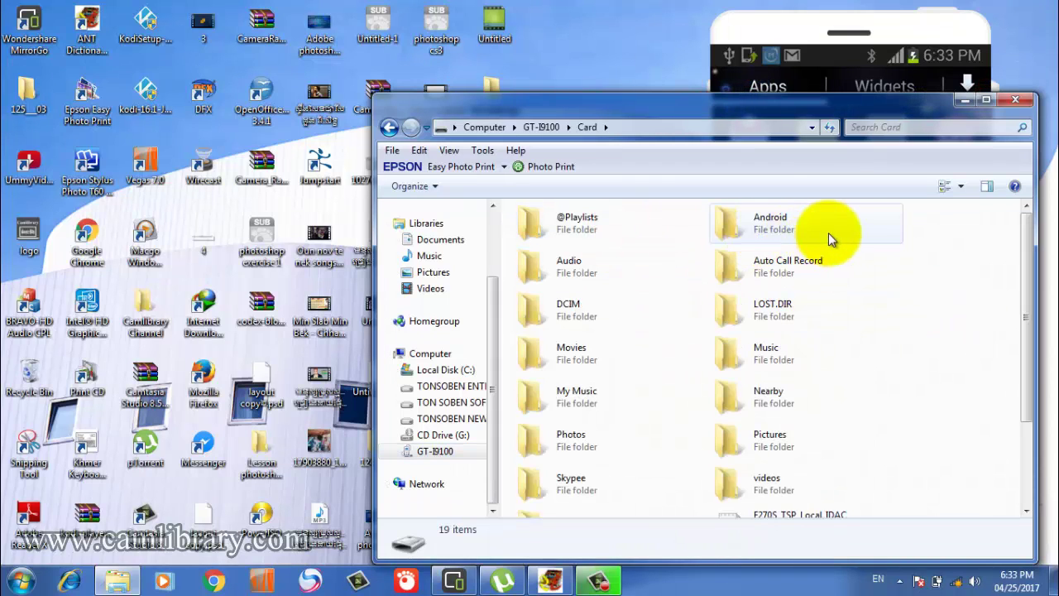
double_click(784, 218)
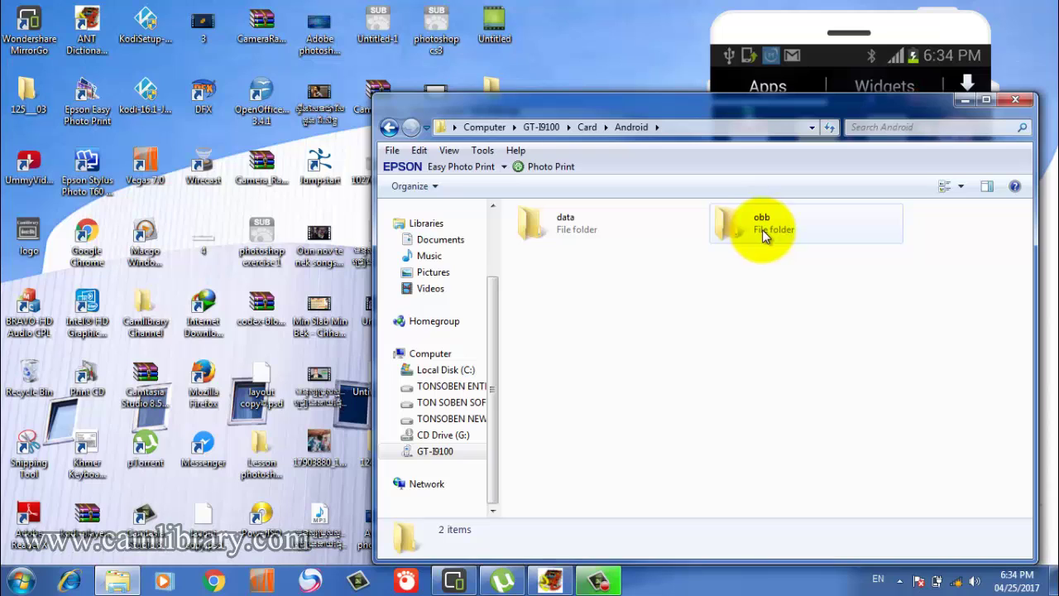
left_click(778, 230)
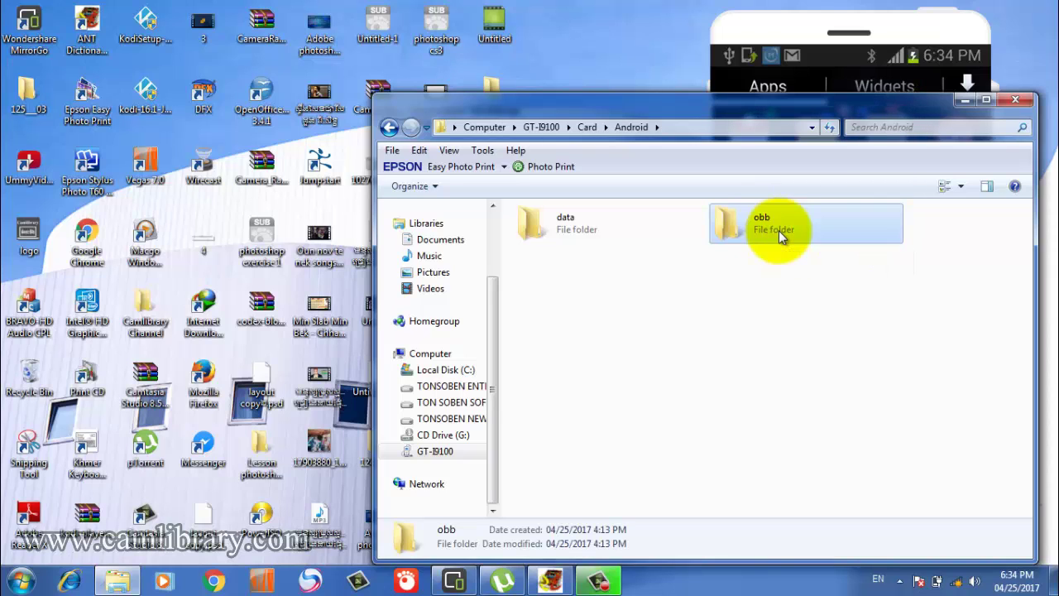
key("Delete")
key("Return")
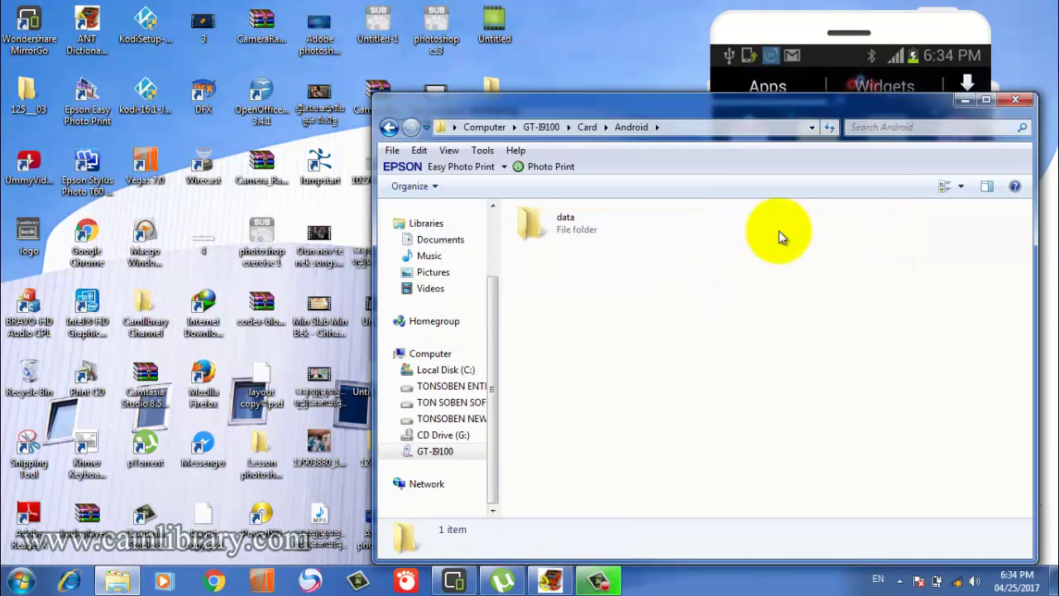
- Create a folder named "obb" in the Android folder of the GT-I9100's Card storage and open it
right_click(778, 230)
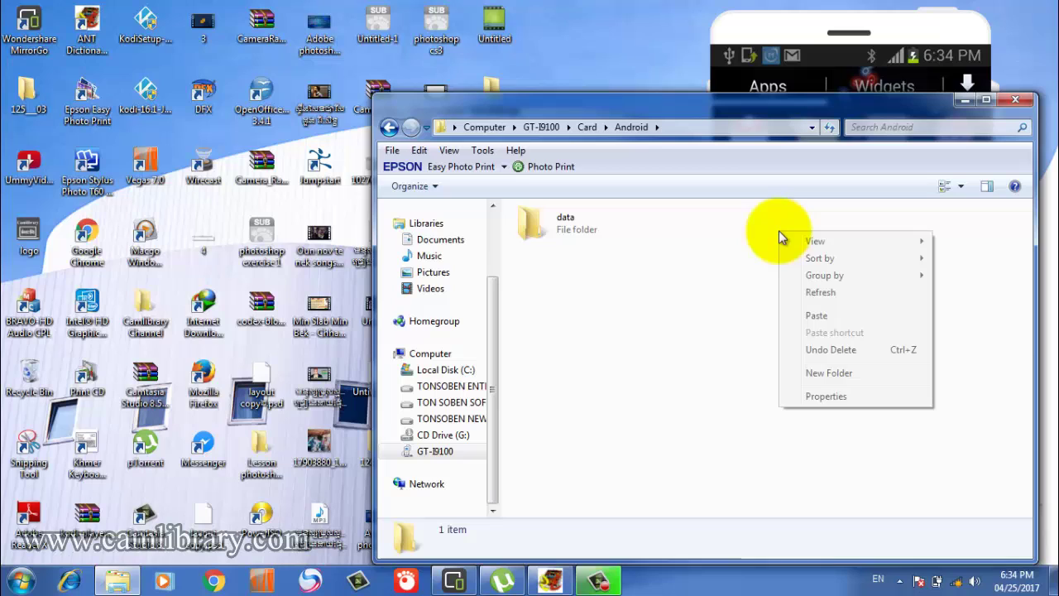
left_click(881, 375)
type("obb")
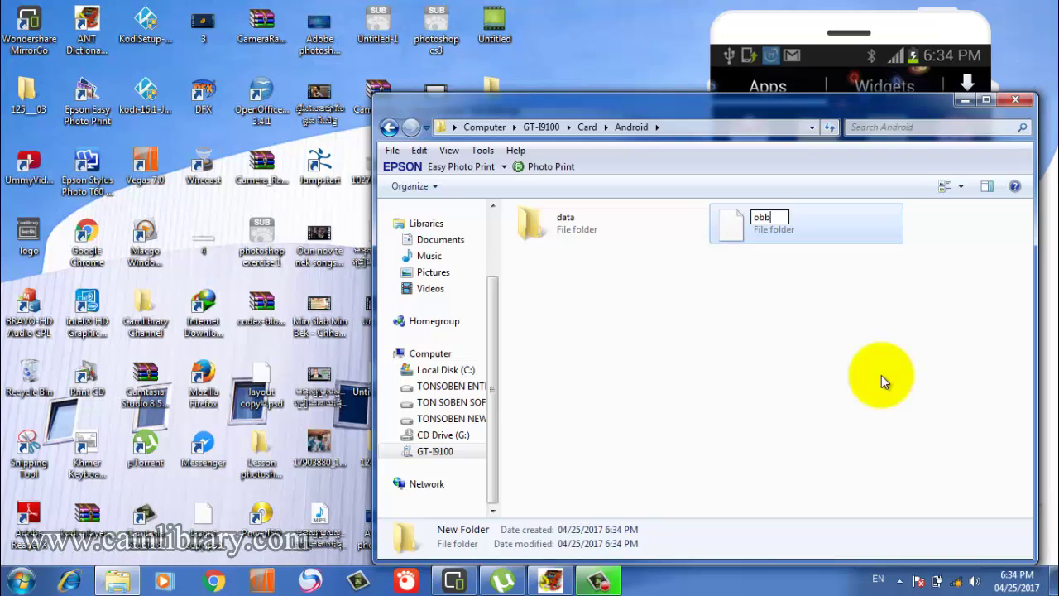
key("Return")
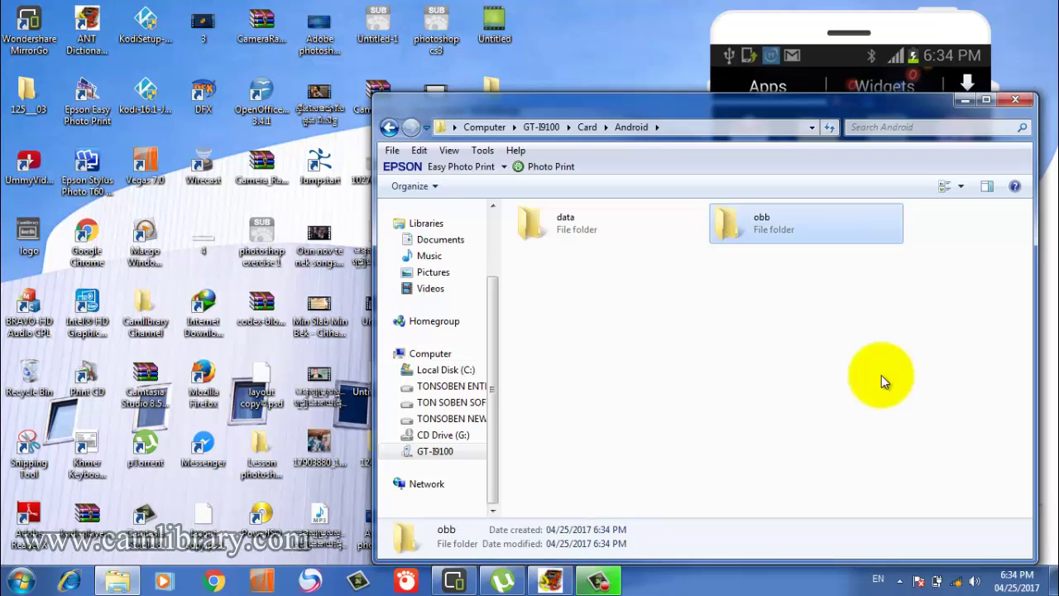
double_click(800, 235)
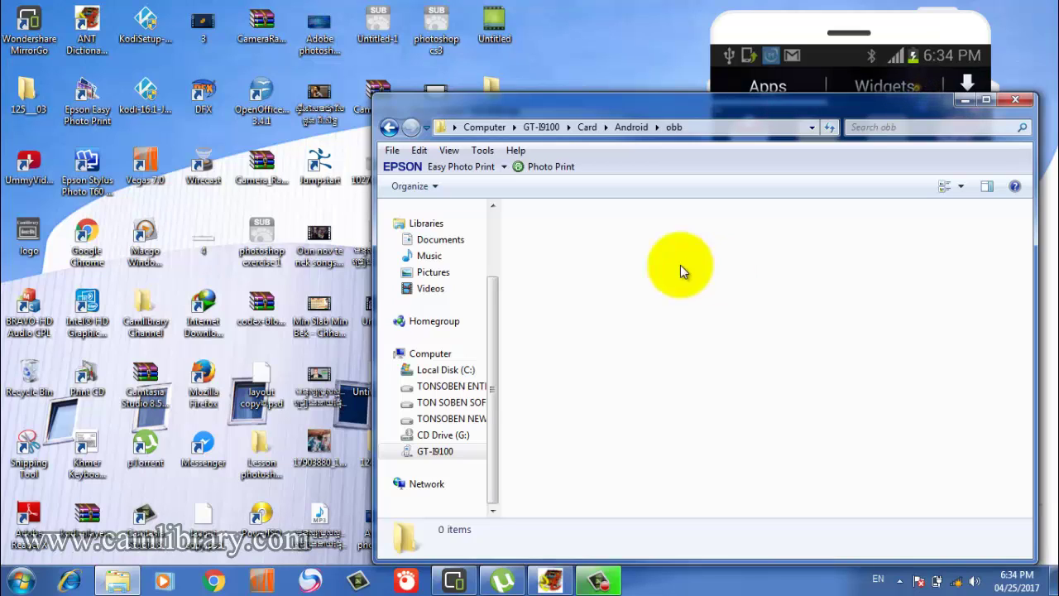
- Close the phone's file explorer window and refresh the desktop
left_click(1017, 103)
right_click(579, 91)
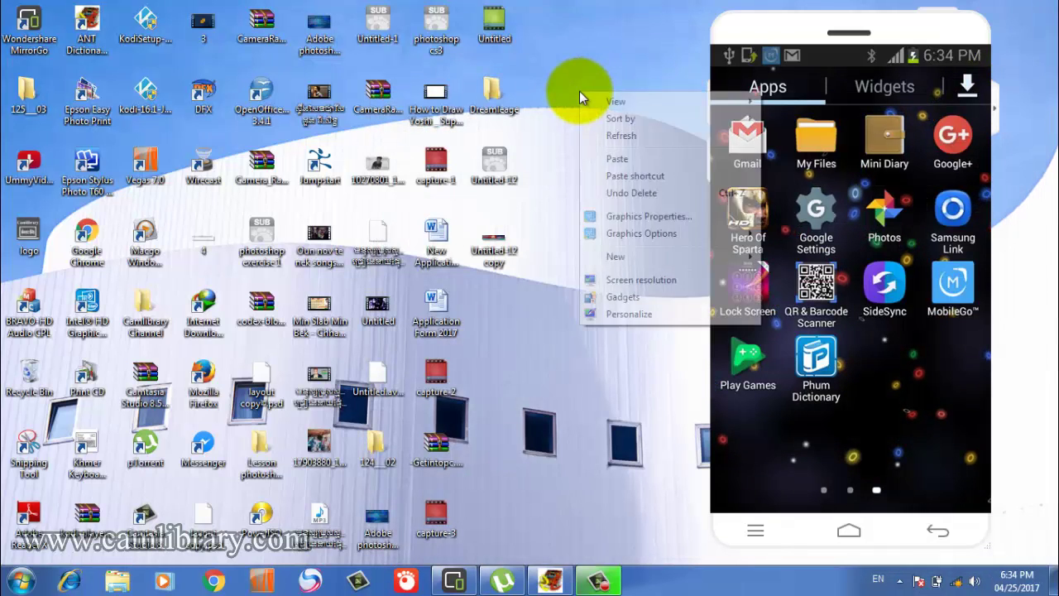
left_click(619, 137)
- Open My Files in the mirrored phone window and go through All files to the extSdCard folder
mouse_move(841, 28)
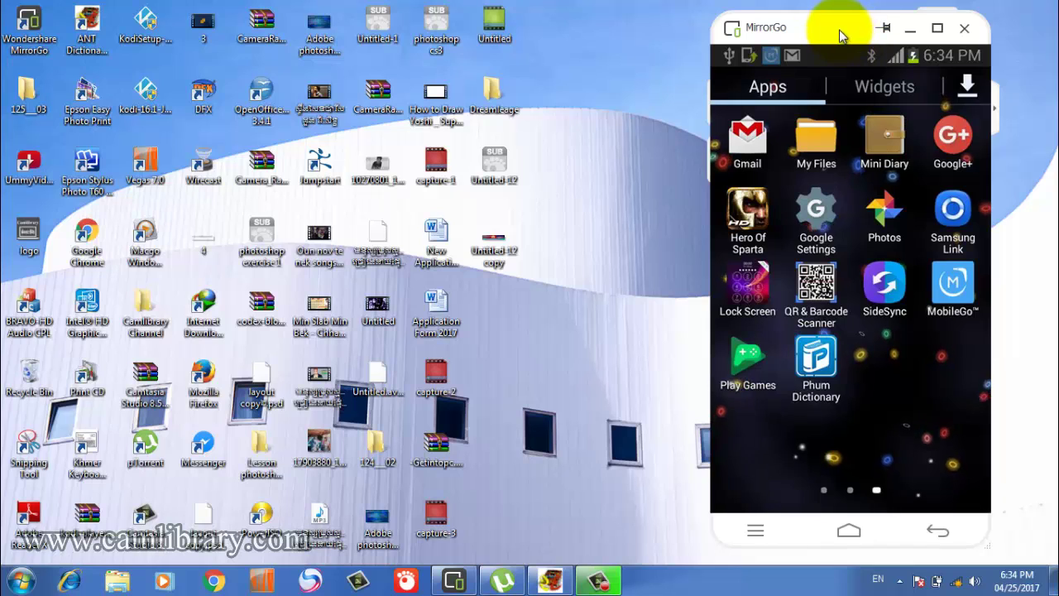
left_click_drag(839, 29, 823, 28)
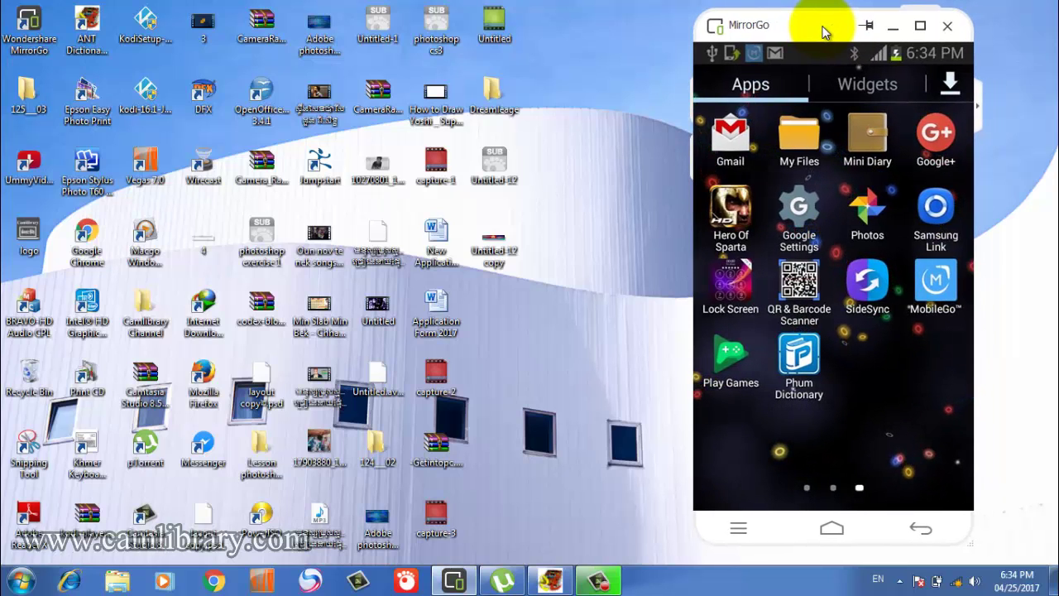
left_click(800, 154)
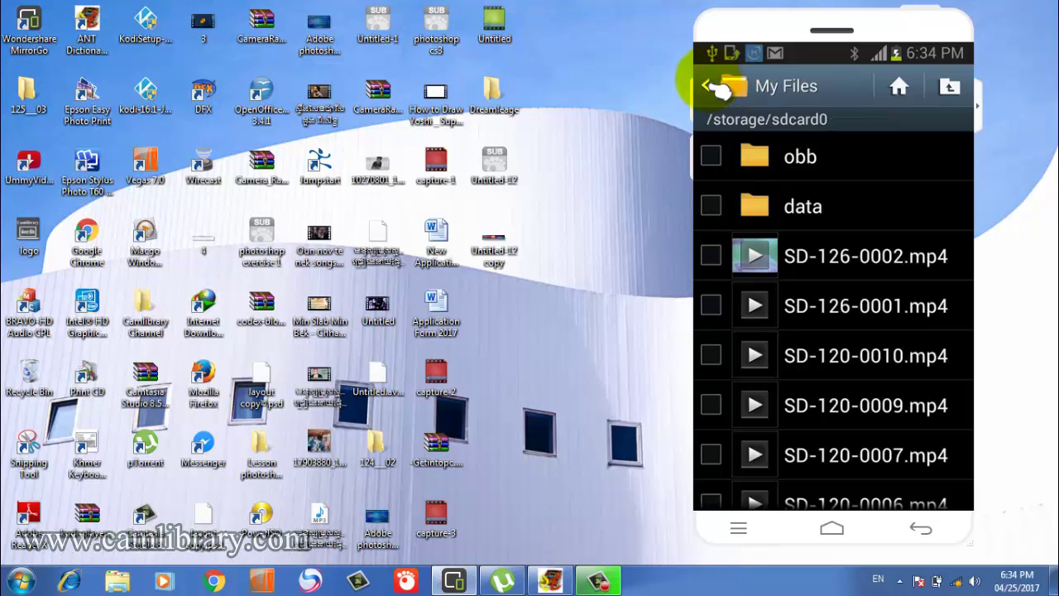
left_click(720, 88)
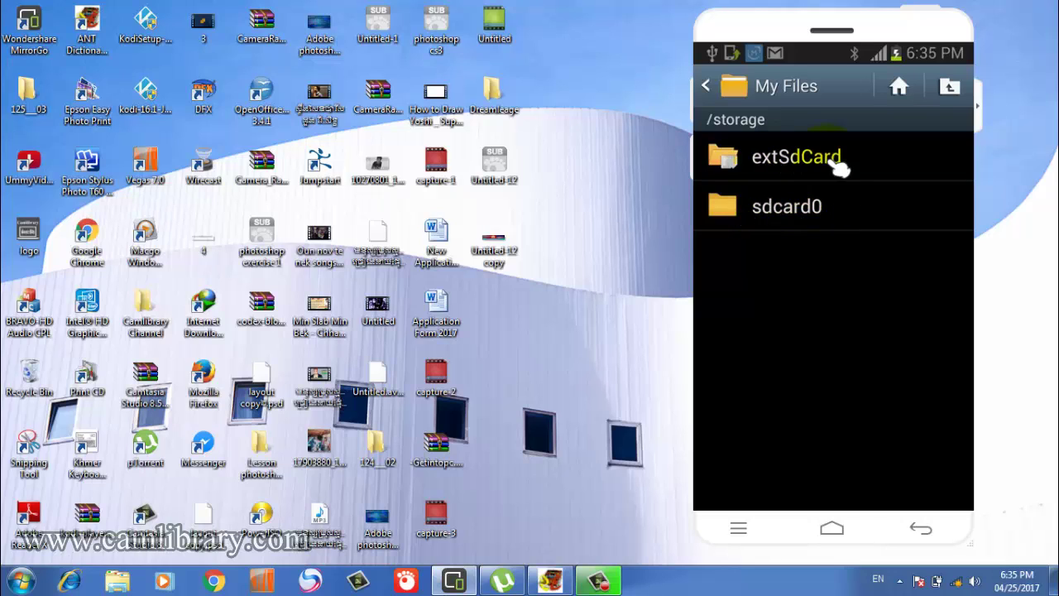
left_click(713, 87)
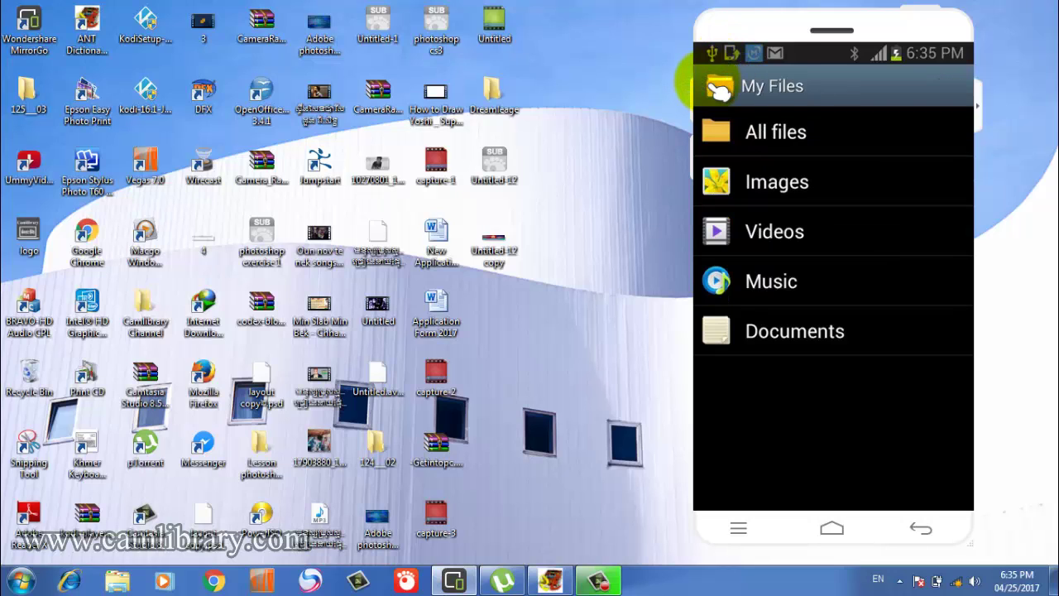
left_click(774, 136)
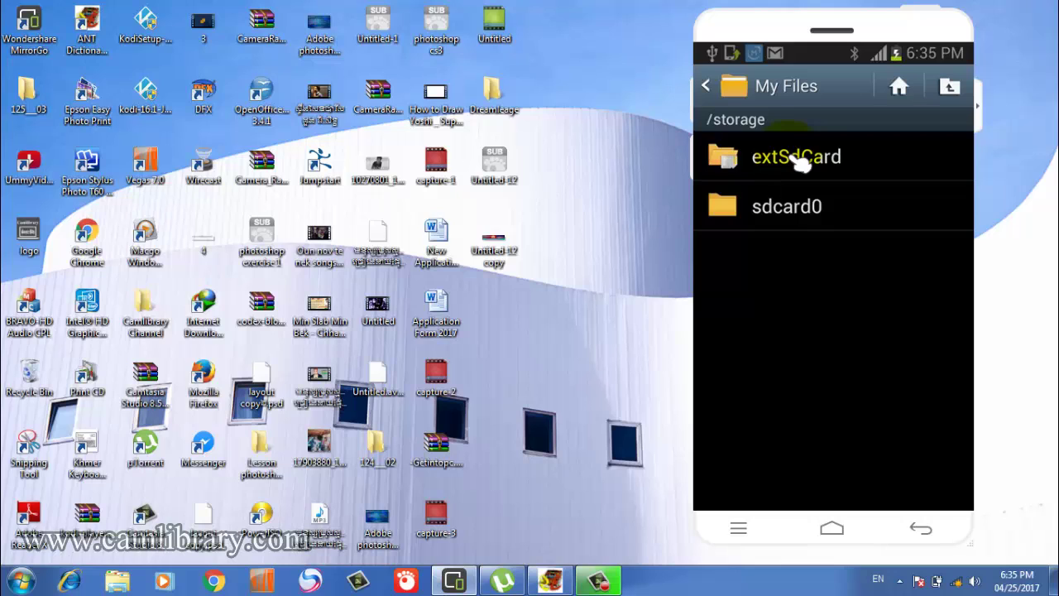
left_click(800, 162)
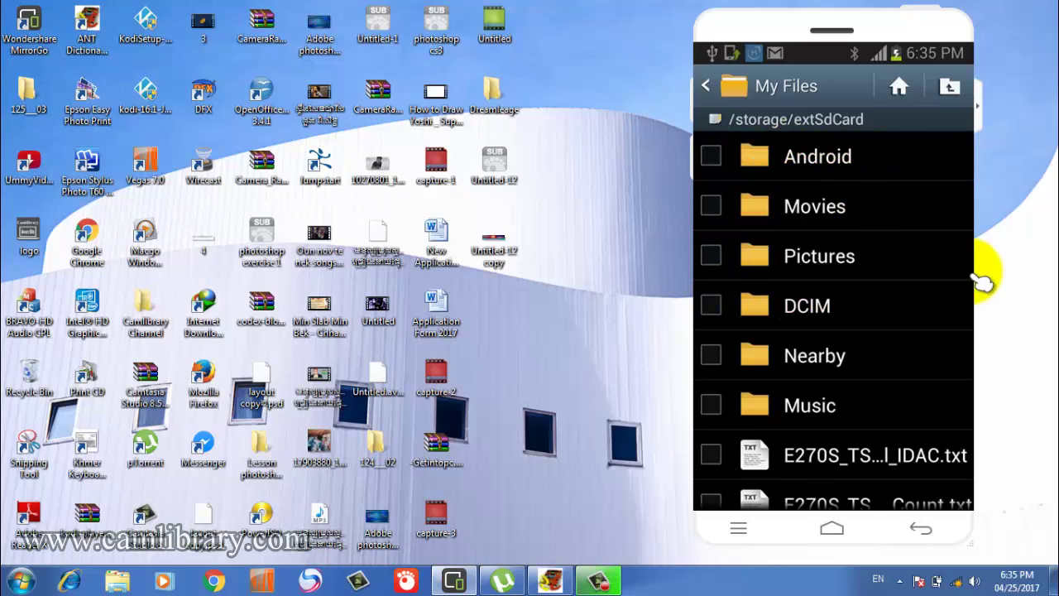
- Examine the Movies folder and the remaining files and folders in the phone's extSdCard storage
left_click(815, 209)
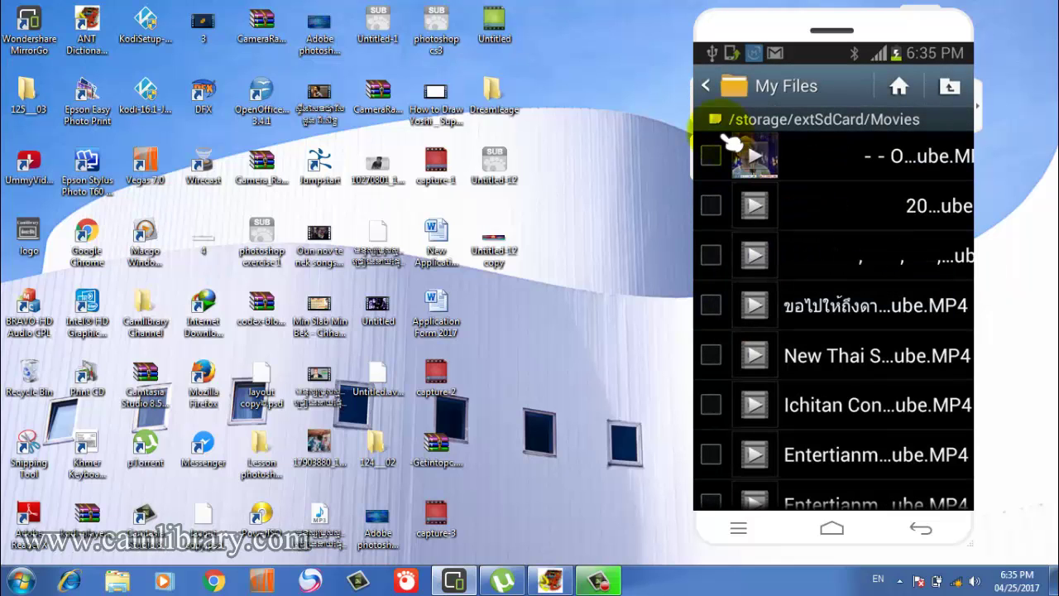
left_click(710, 87)
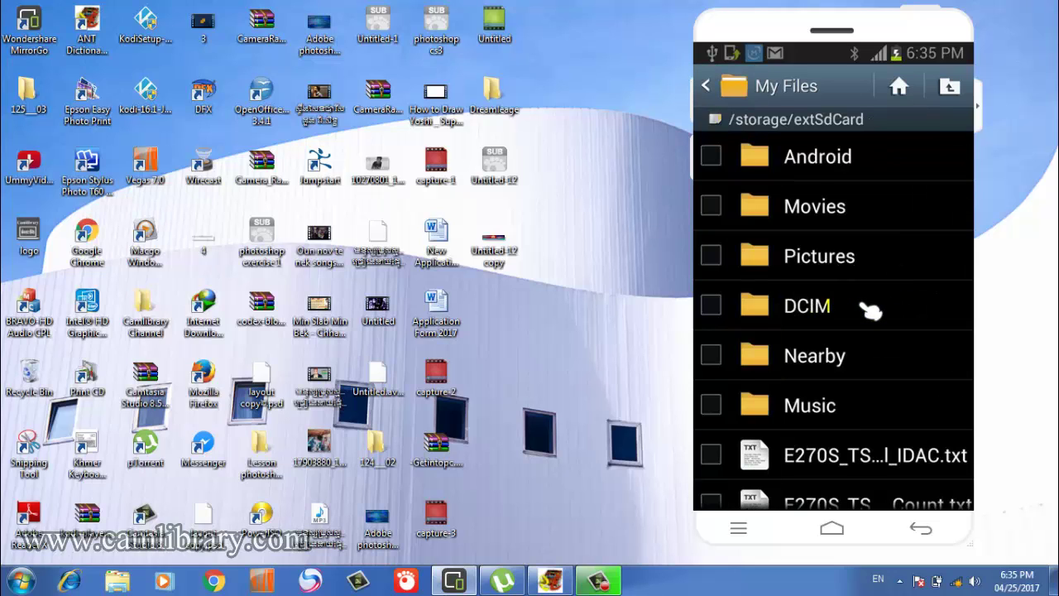
scroll(871, 311, "down", 3)
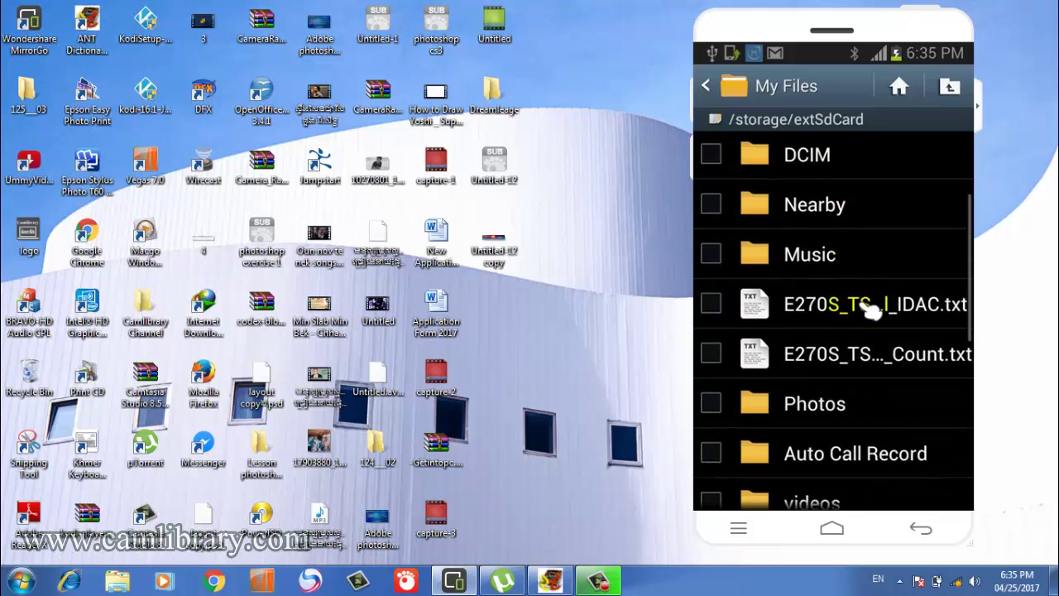
scroll(871, 310, "down", 3)
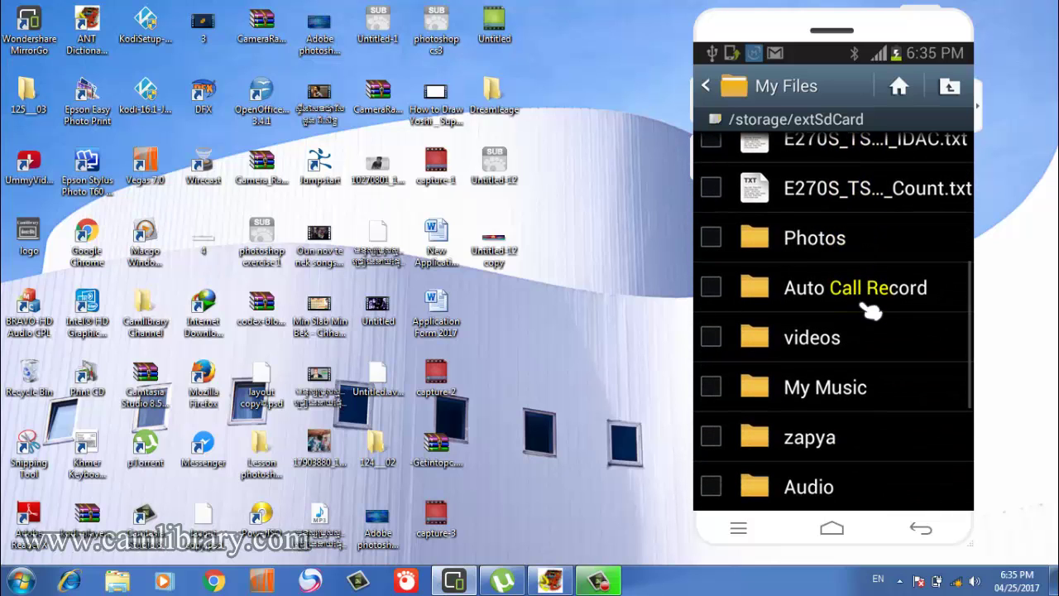
scroll(871, 310, "down", 2)
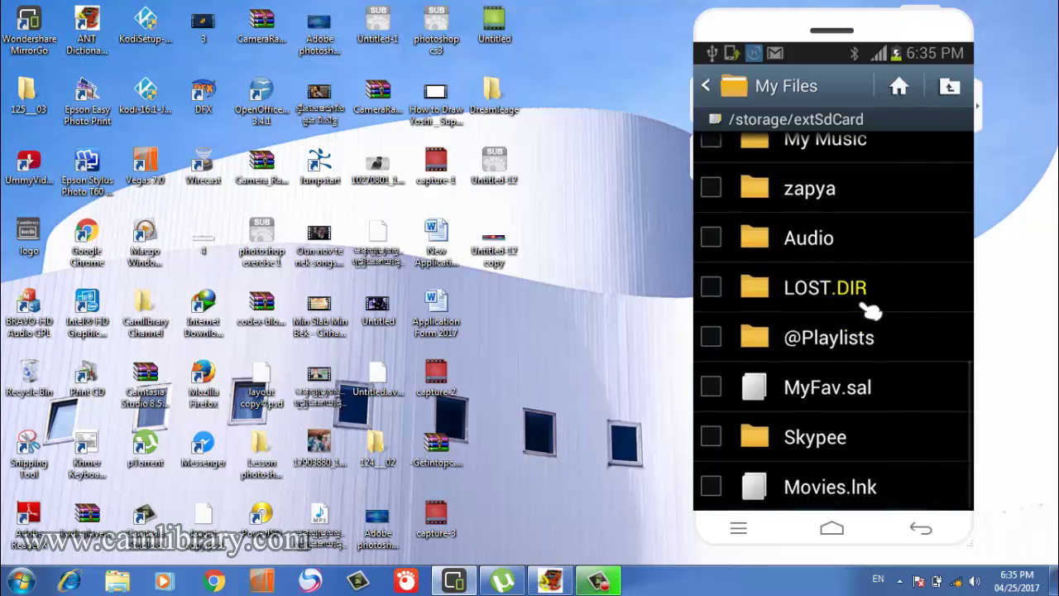
scroll(871, 310, "up", 5)
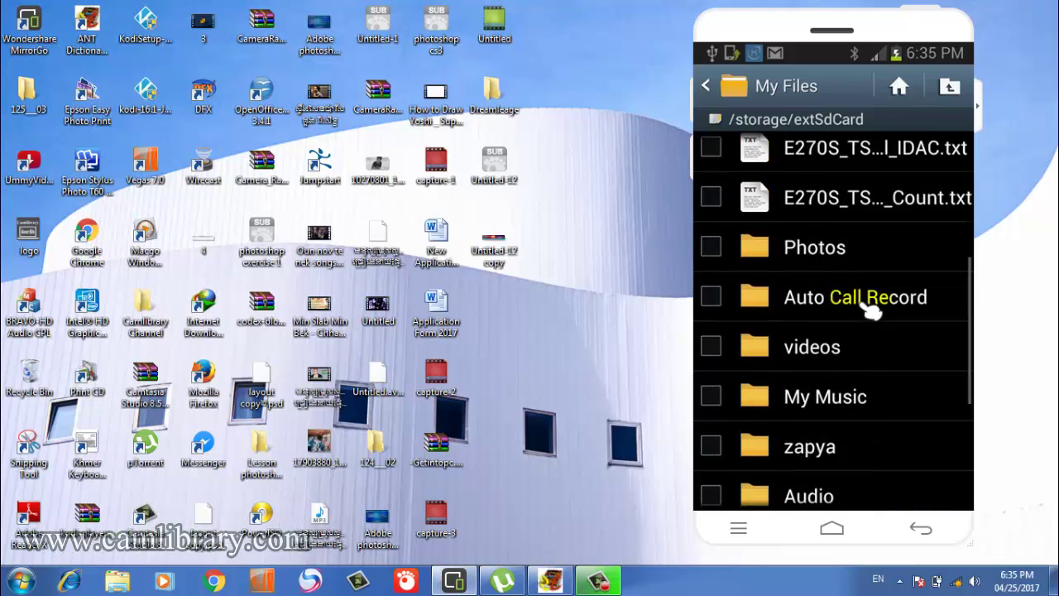
scroll(871, 311, "down", 3)
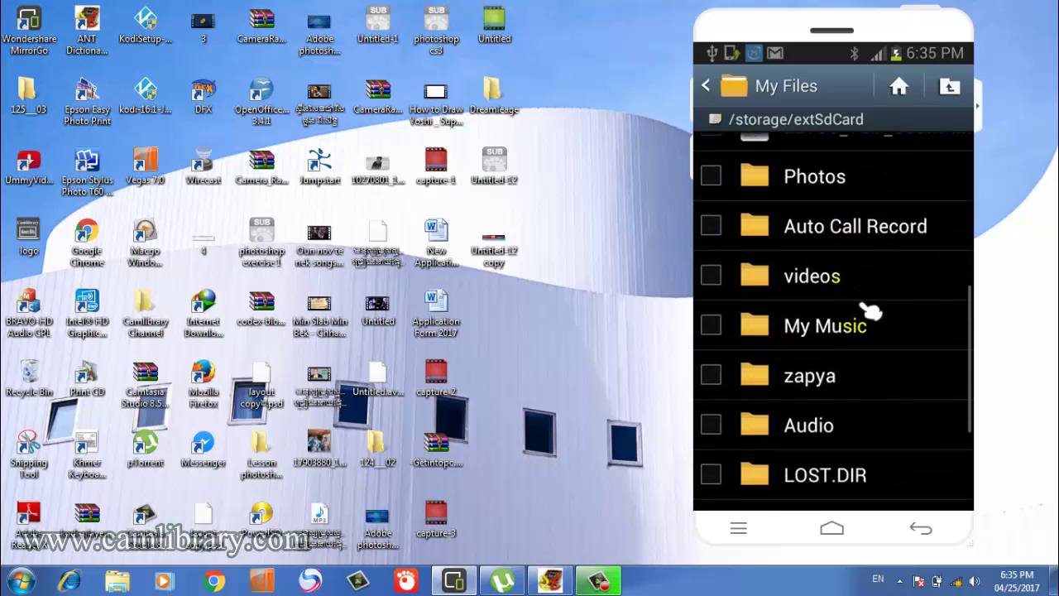
scroll(871, 311, "up", 6)
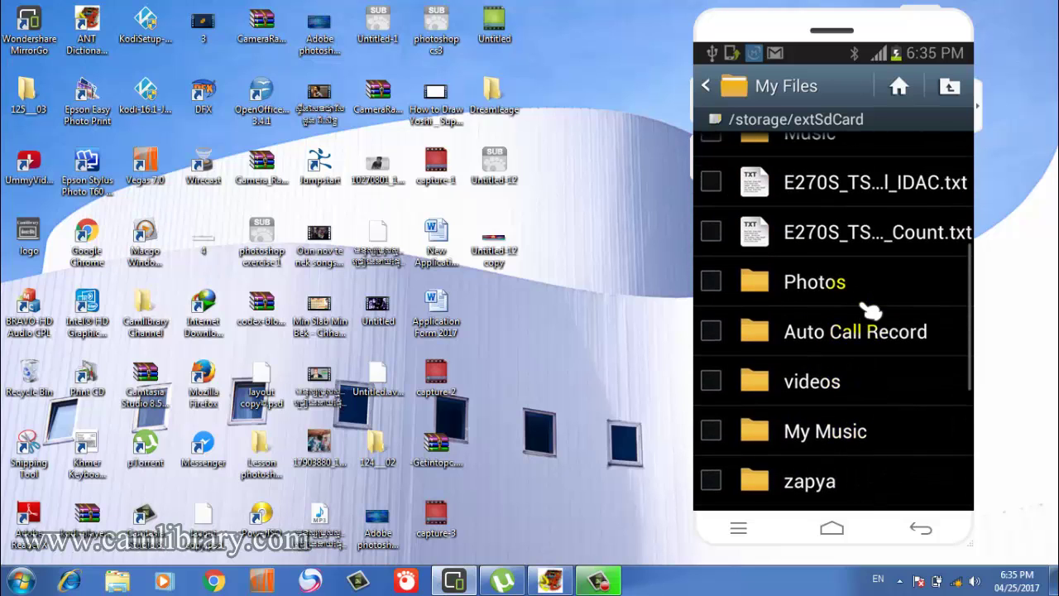
scroll(870, 310, "up", 2)
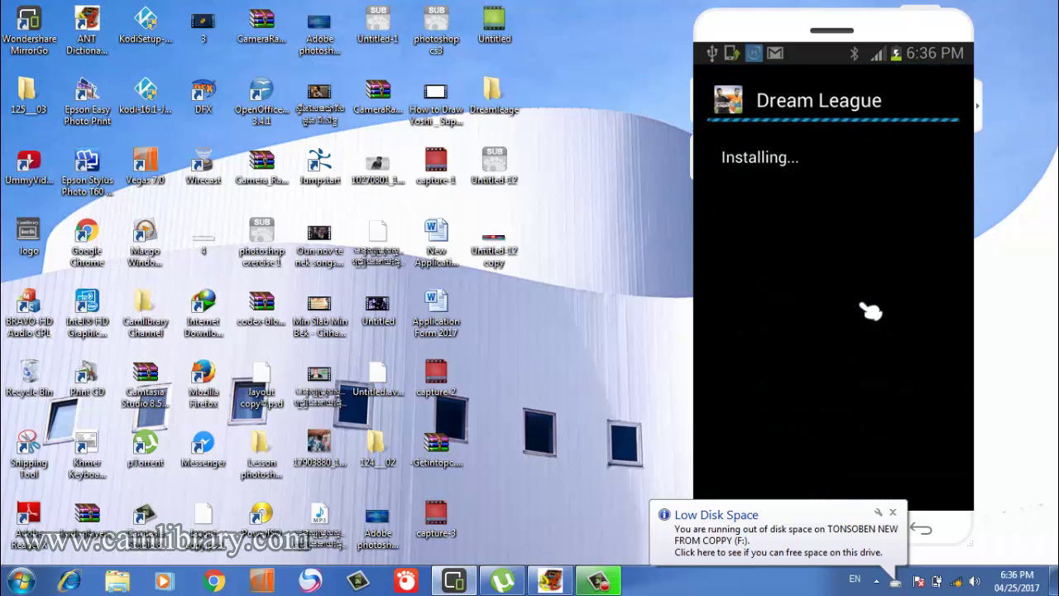
- Dismiss the low disk space notice and return from the New game folder to the phone's sdcard0 folder
left_click(893, 512)
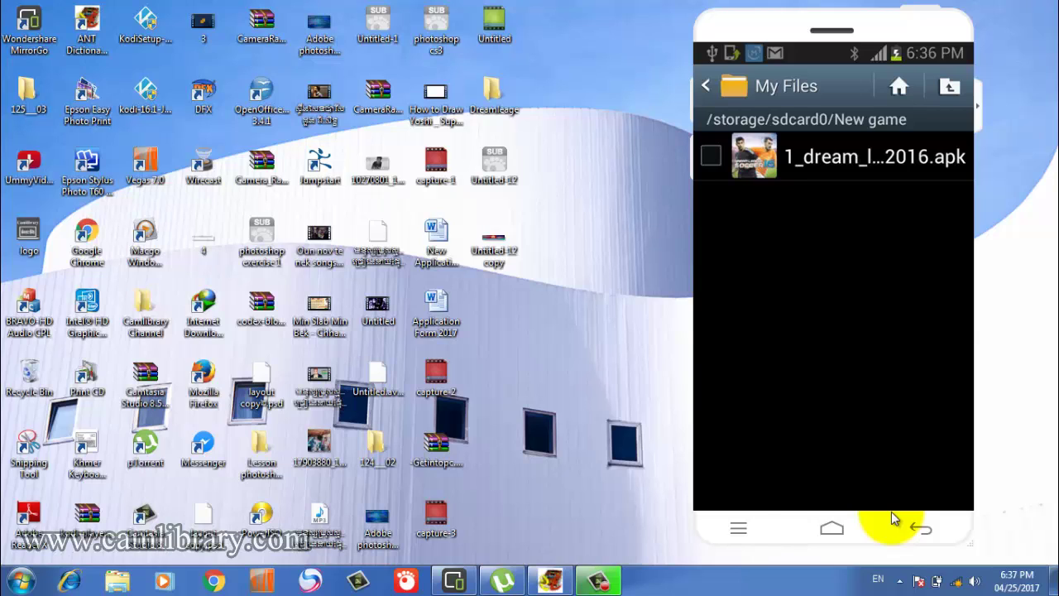
left_click(892, 518)
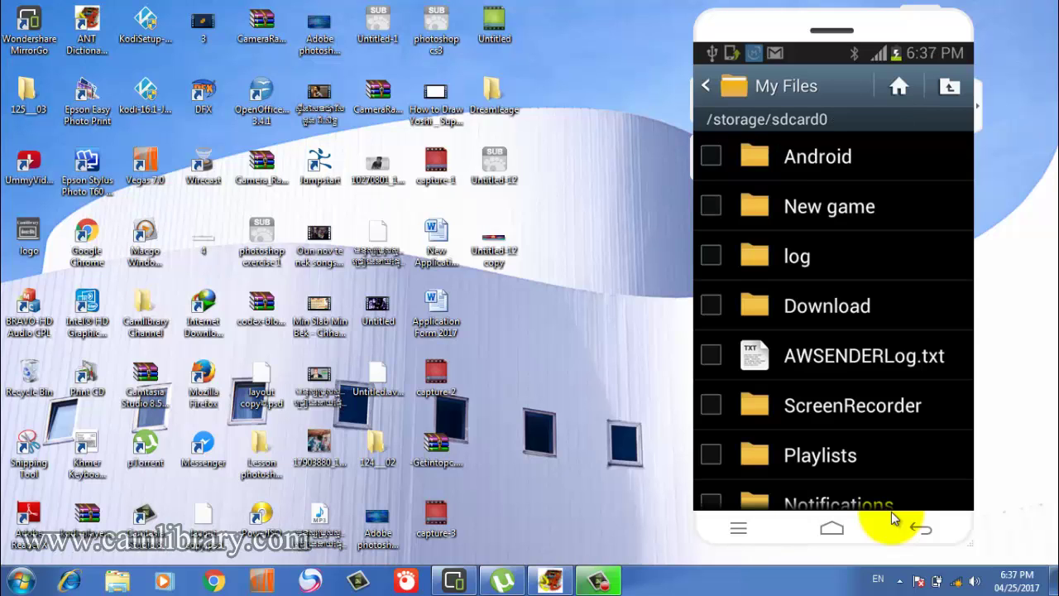